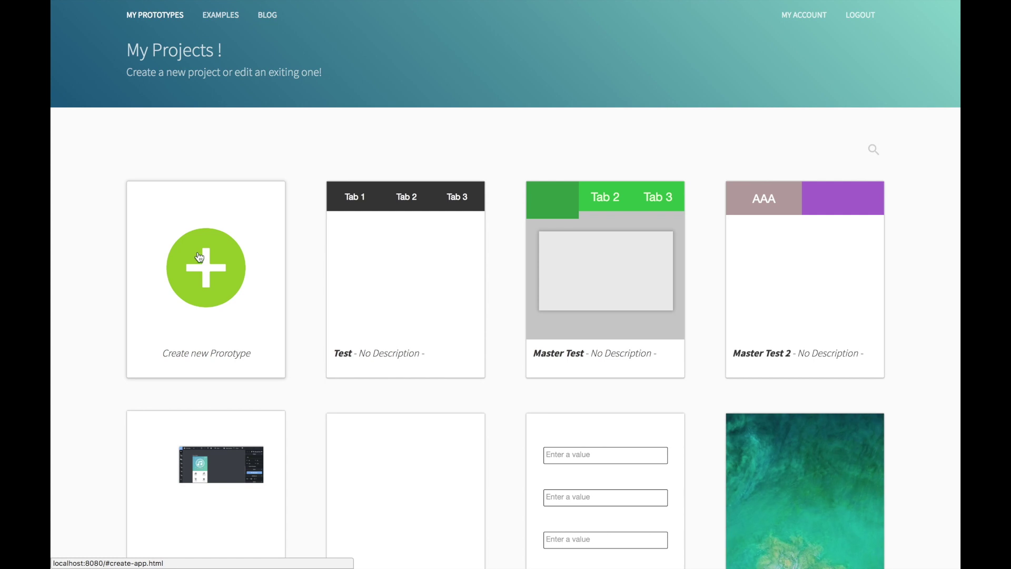
# Start a new iPhone 6/7/8 prototype named 'Test Master'
pyautogui.click(200, 256)
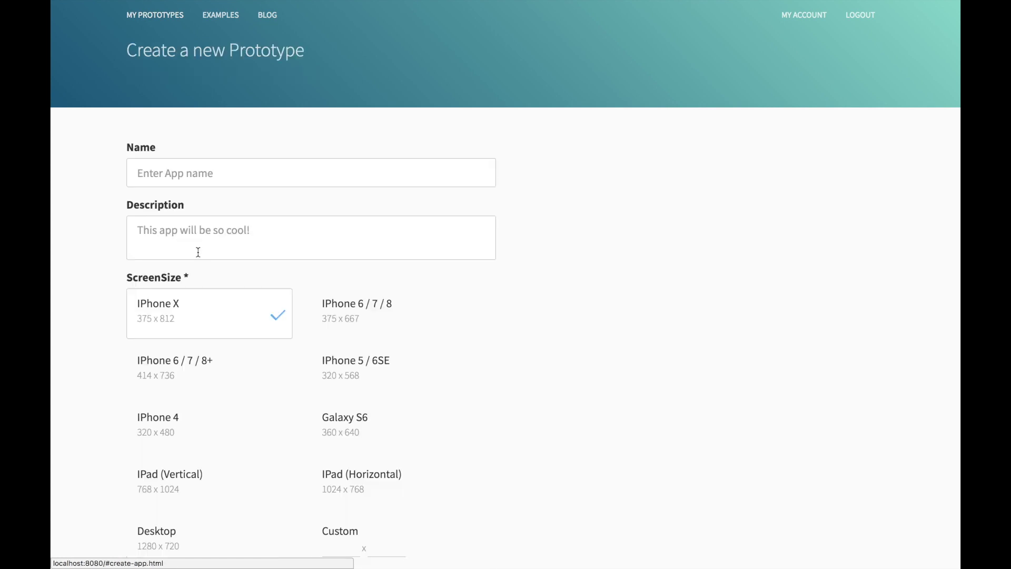
pyautogui.click(239, 182)
pyautogui.write('Test')
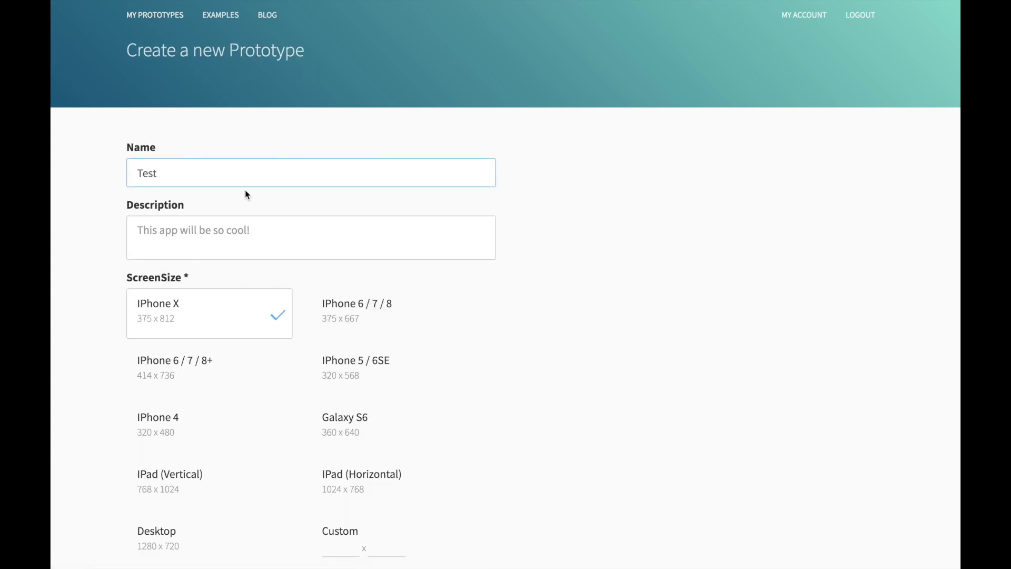
pyautogui.write(' Ms')
pyautogui.click(368, 327)
pyautogui.scroll(-3, 366, 326)
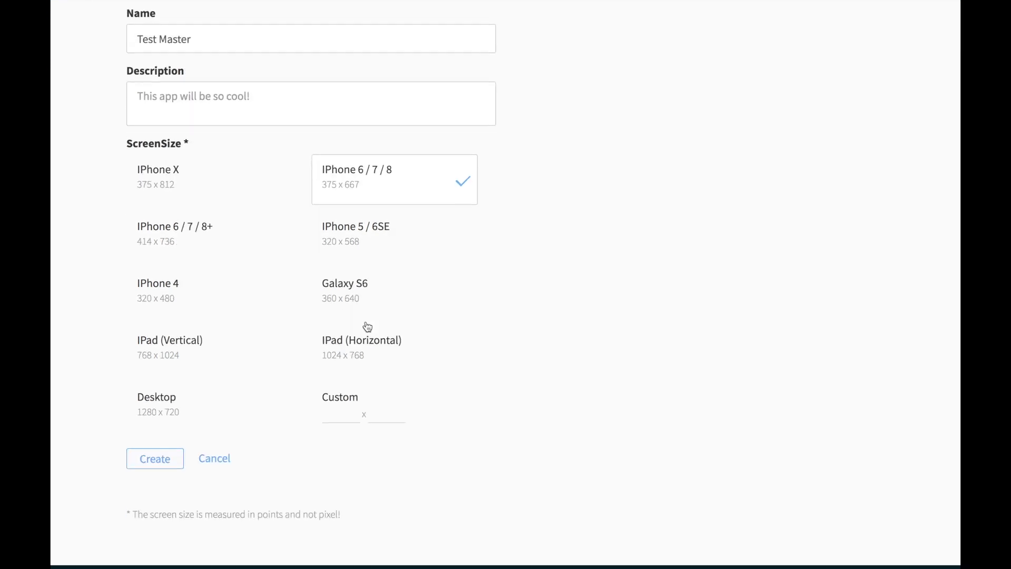
# Create the prototype, then add a blank 375 × 667 screen named Master
pyautogui.click(162, 423)
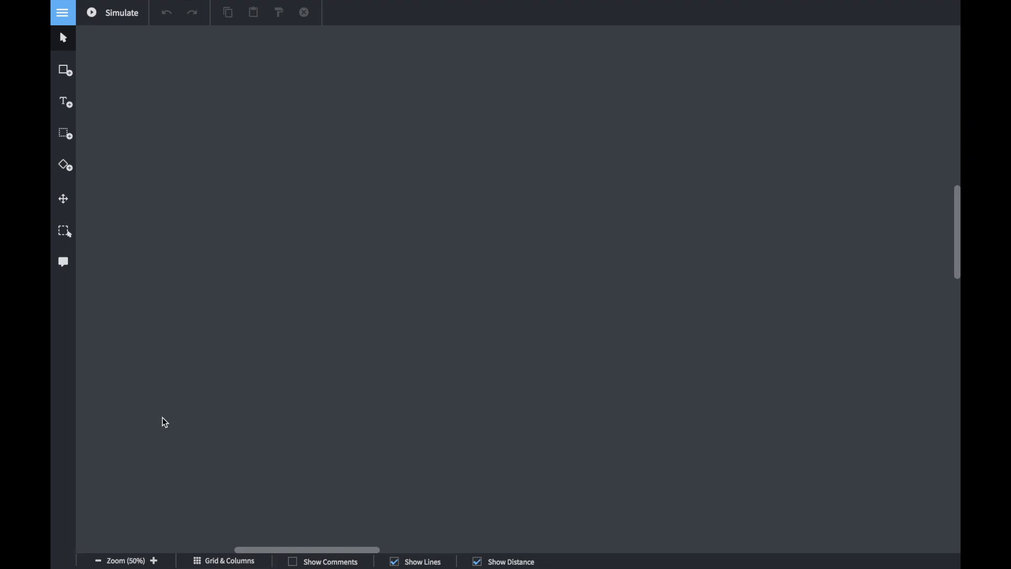
pyautogui.click(203, 174)
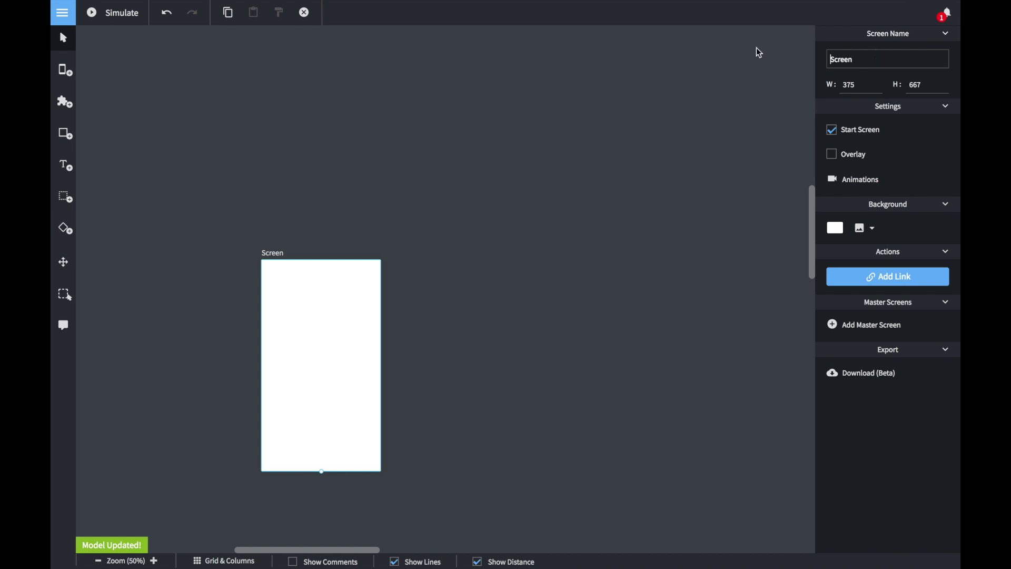
pyautogui.write('Master')
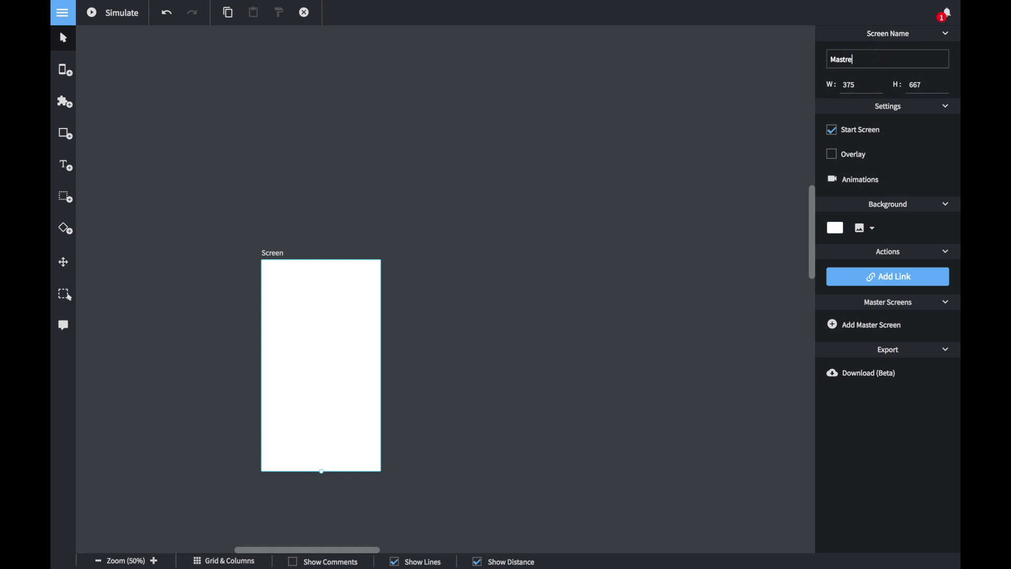
pyautogui.click(692, 146)
# Draw a Tab 1 box with centred size-20 text at Master's top-left corner
pyautogui.press('b')
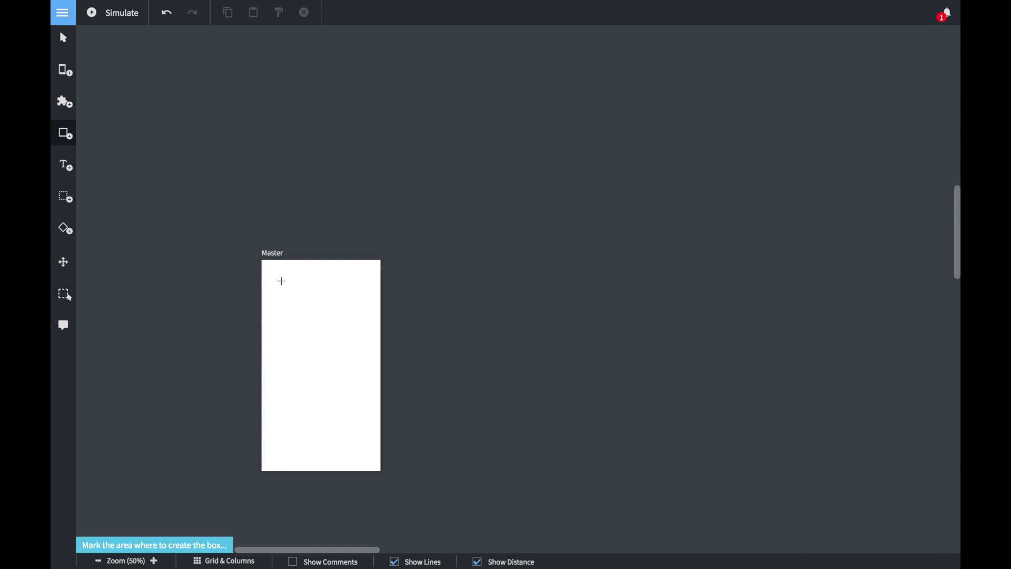
pyautogui.moveTo(282, 281); pyautogui.dragTo(321, 299)
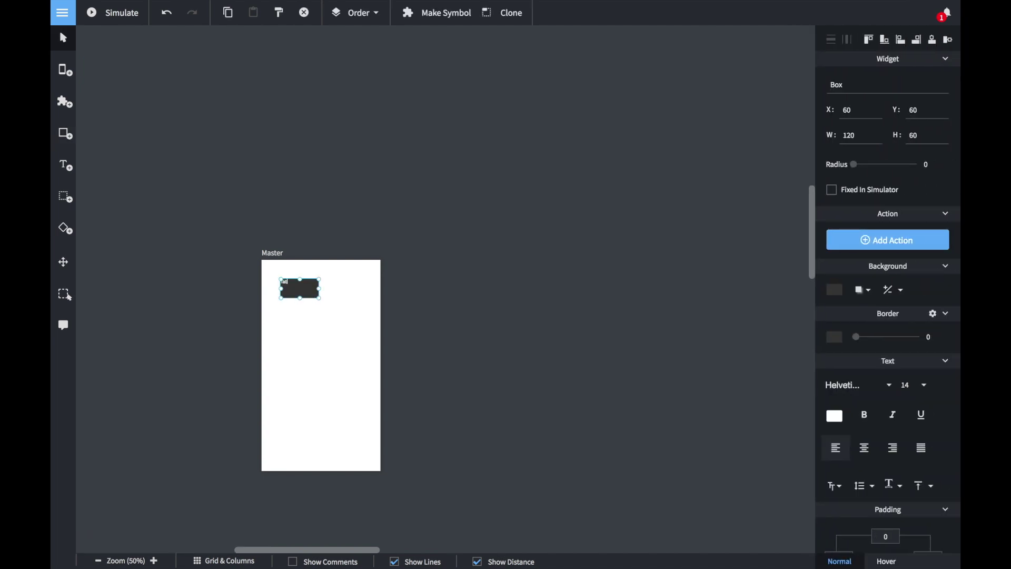
pyautogui.click(865, 448)
pyautogui.click(924, 485)
pyautogui.click(884, 474)
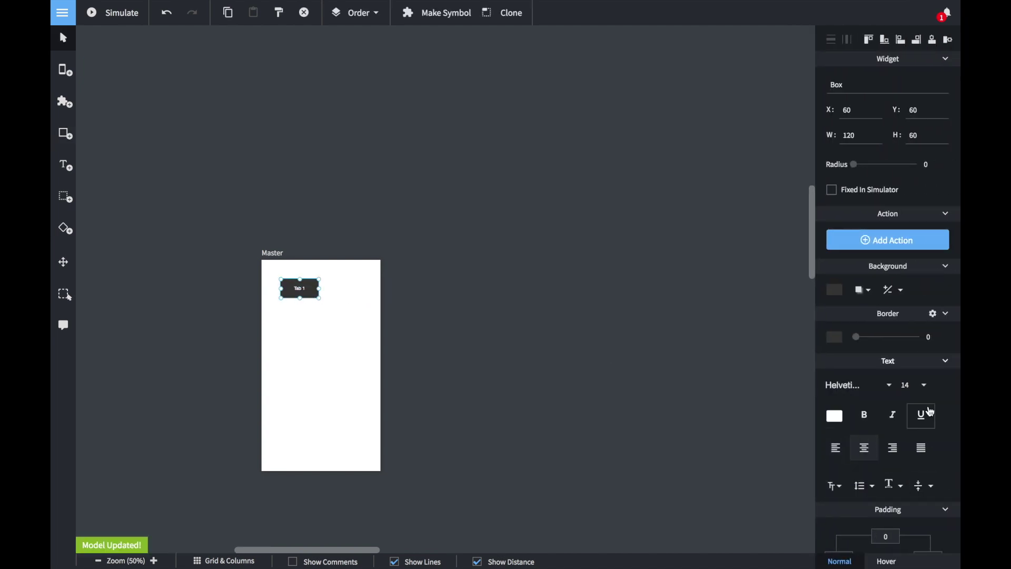
pyautogui.click(916, 385)
pyautogui.click(869, 324)
pyautogui.moveTo(310, 298); pyautogui.dragTo(328, 269)
# Duplicate the tab box twice to make Tab 2 and Tab 3 beside it
pyautogui.hotkey('ctrl', 'c')
pyautogui.hotkey('ctrl', 'v')
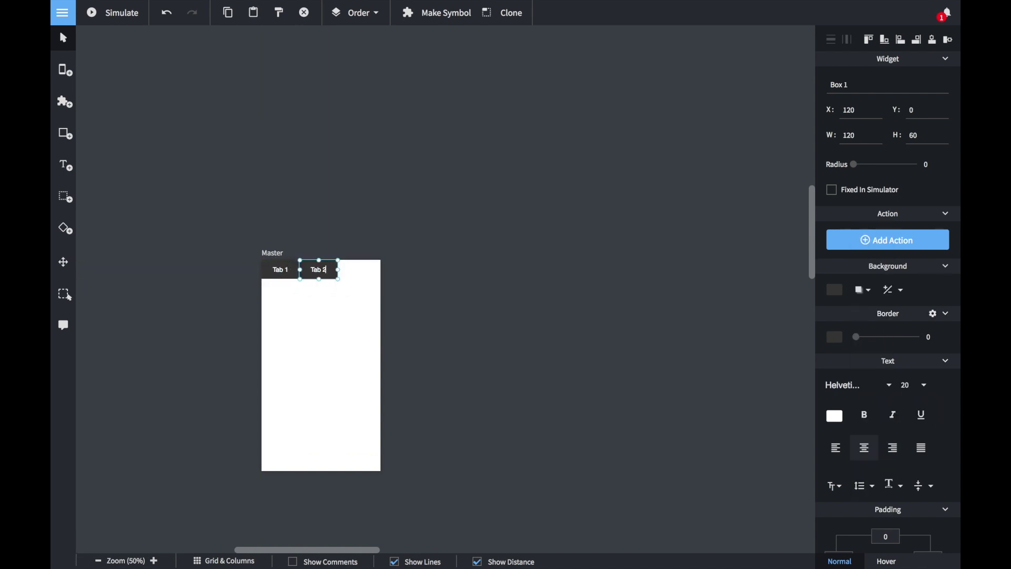
pyautogui.hotkey('ctrl', 'v')
pyautogui.press('Escape')
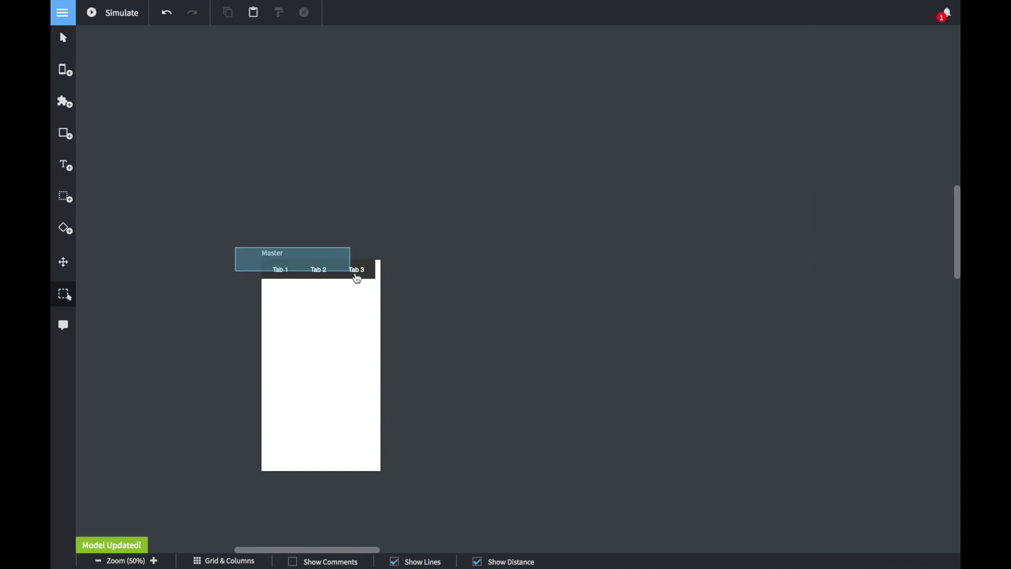
pyautogui.hotkey('ctrl', 'a')
pyautogui.click(413, 289)
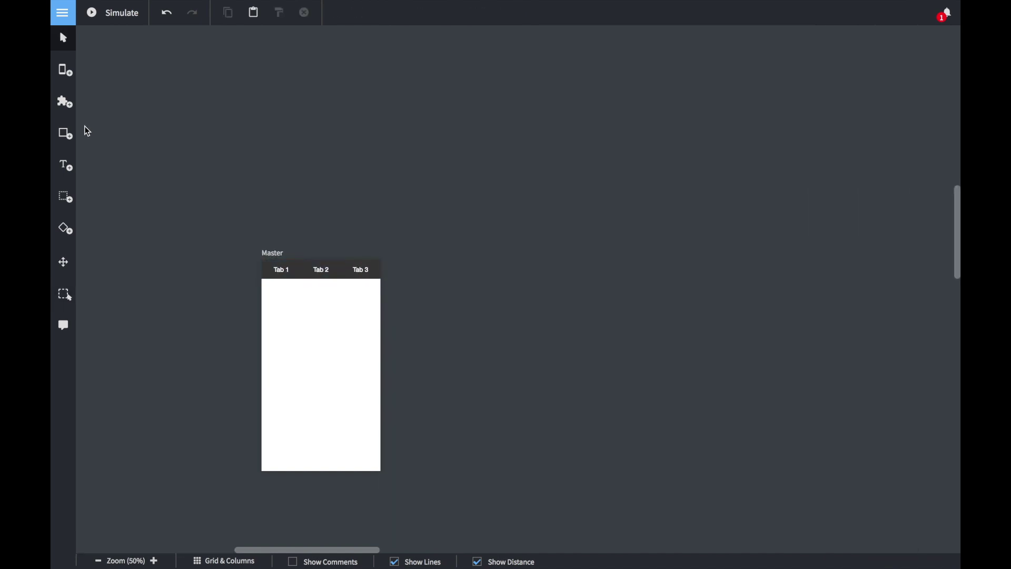
# Add an empty Screen 2 above Master and set Master as its master screen
pyautogui.click(69, 77)
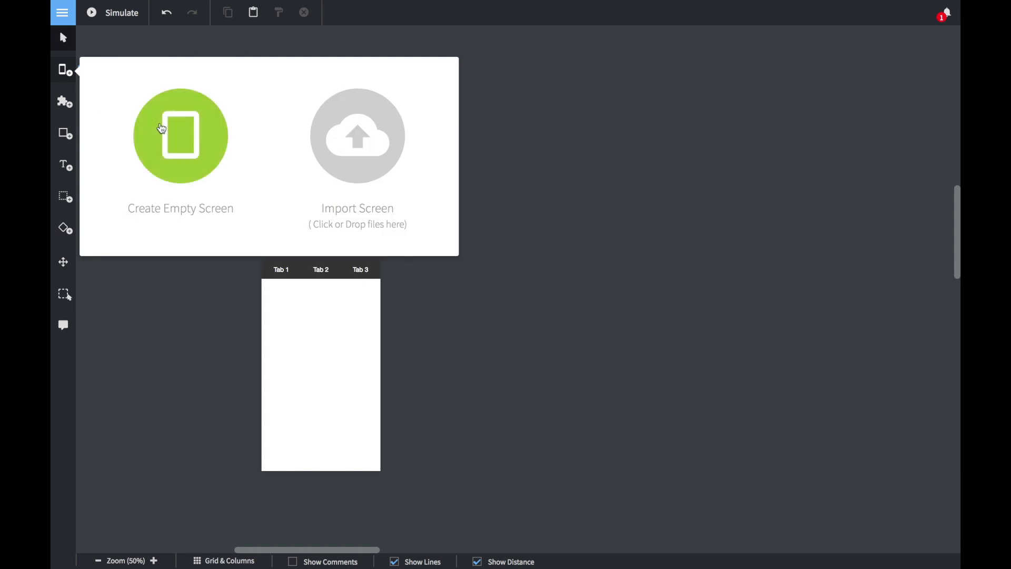
pyautogui.moveTo(174, 132); pyautogui.dragTo(149, 77)
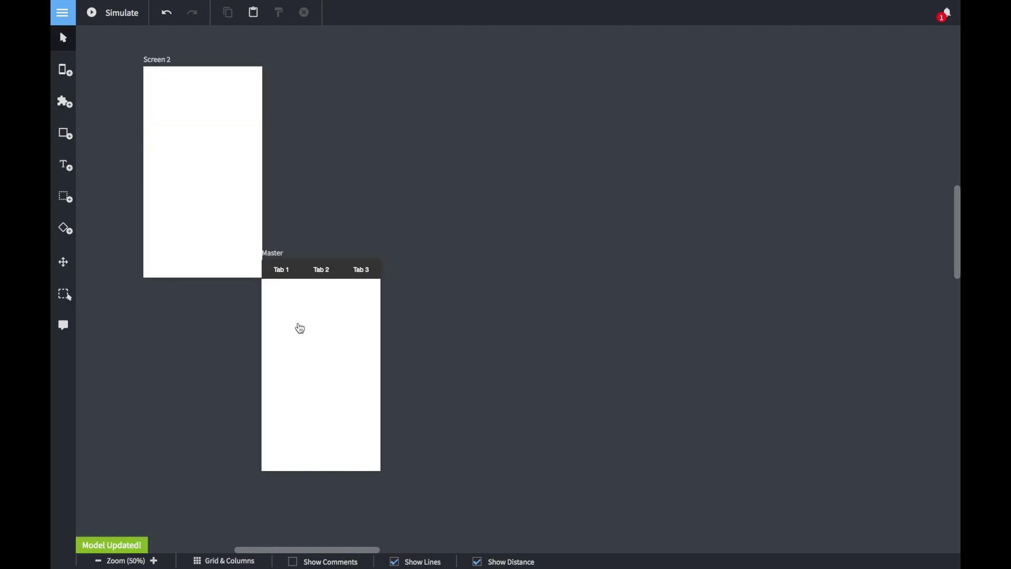
pyautogui.moveTo(300, 329); pyautogui.dragTo(303, 384)
pyautogui.click(232, 255)
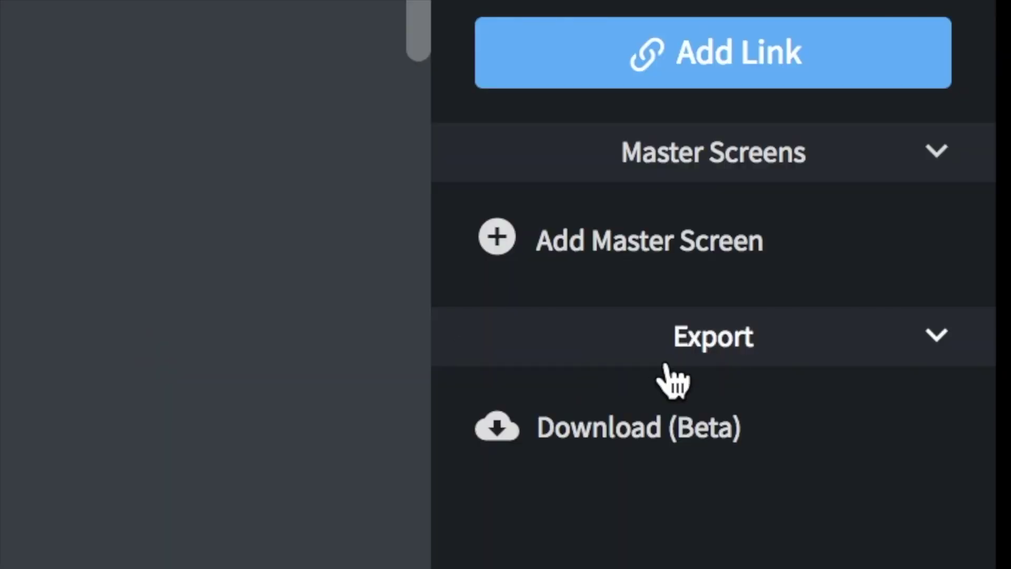
pyautogui.click(700, 244)
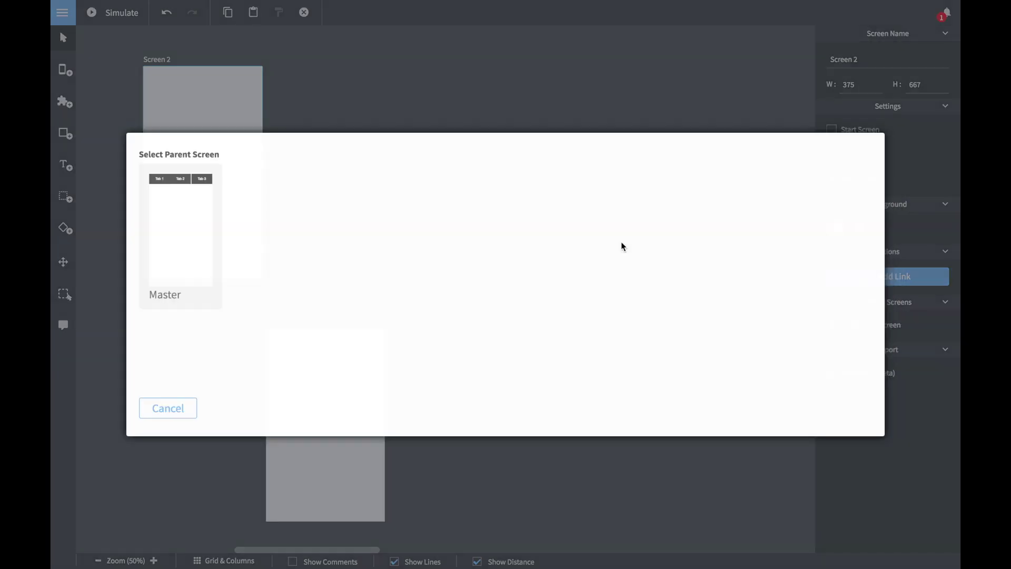
pyautogui.click(197, 207)
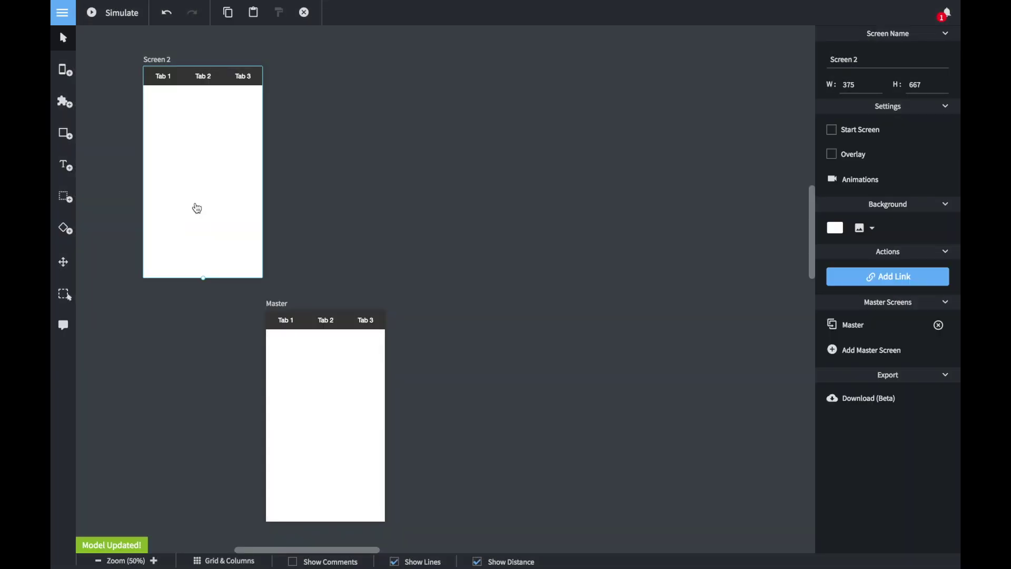
# Copy Screen 2 twice into a row (Screen, Screen 1) and make Screen 2 the start screen
pyautogui.hotkey('ctrl', 'c')
pyautogui.hotkey('ctrl', 'v')
pyautogui.moveTo(377, 203); pyautogui.dragTo(346, 147)
pyautogui.hotkey('ctrl', 'v')
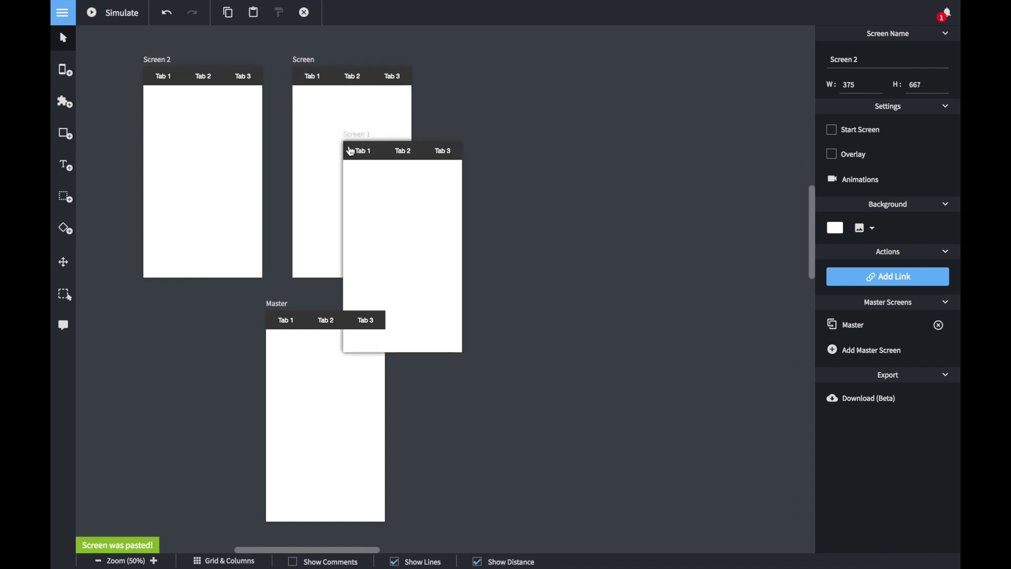
pyautogui.moveTo(395, 223); pyautogui.dragTo(496, 148)
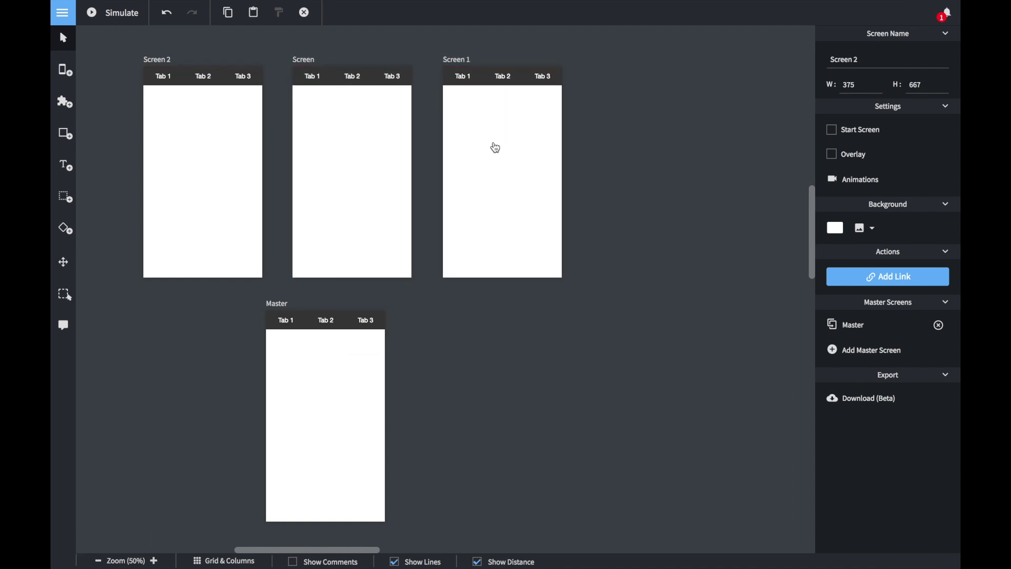
pyautogui.click(223, 117)
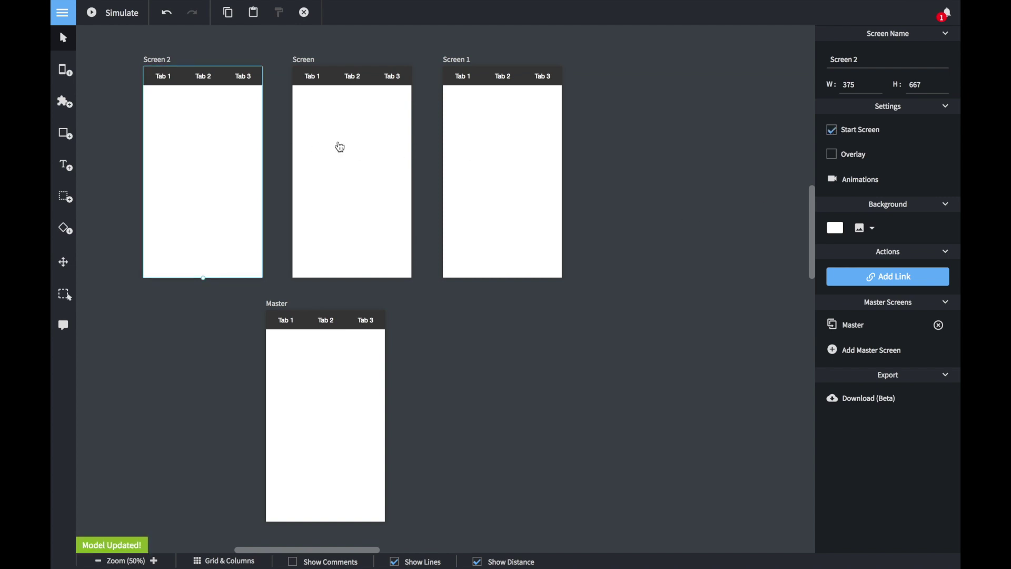
# Link Master's Tab 1, Tab 2 and Tab 3 to Screen 2, Screen and Screen 1
pyautogui.click(279, 325)
pyautogui.click(871, 240)
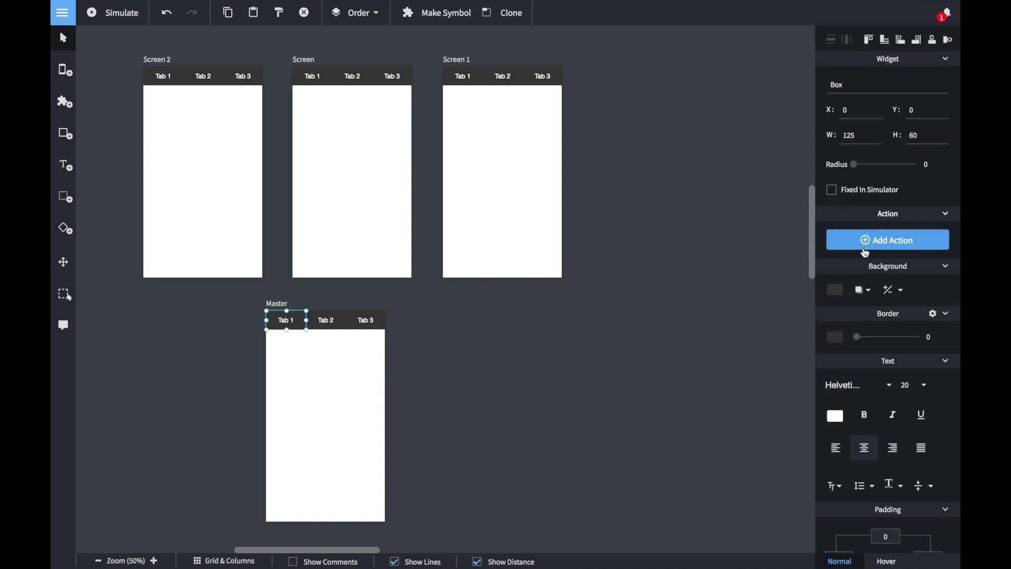
pyautogui.click(739, 205)
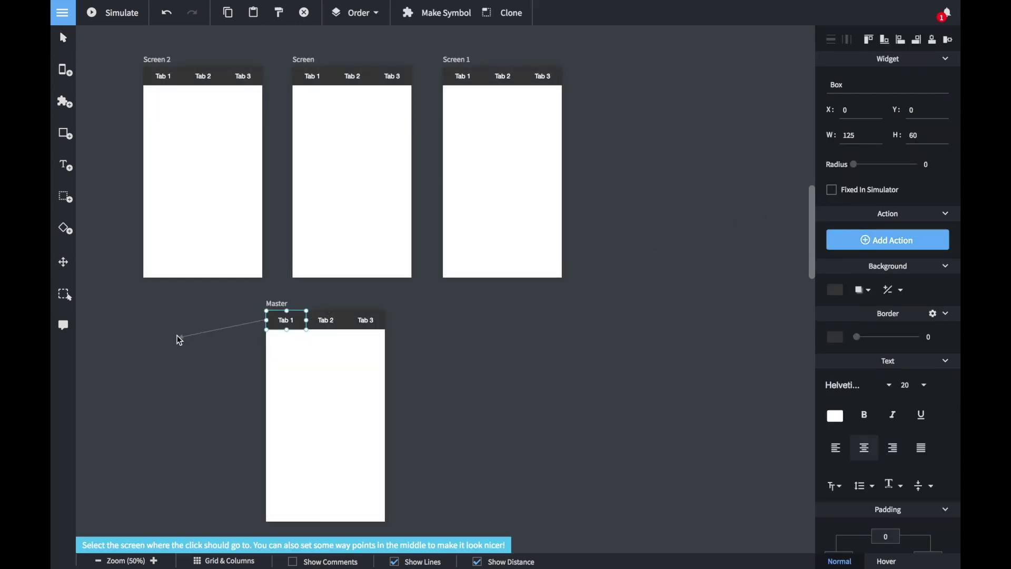
pyautogui.click(207, 269)
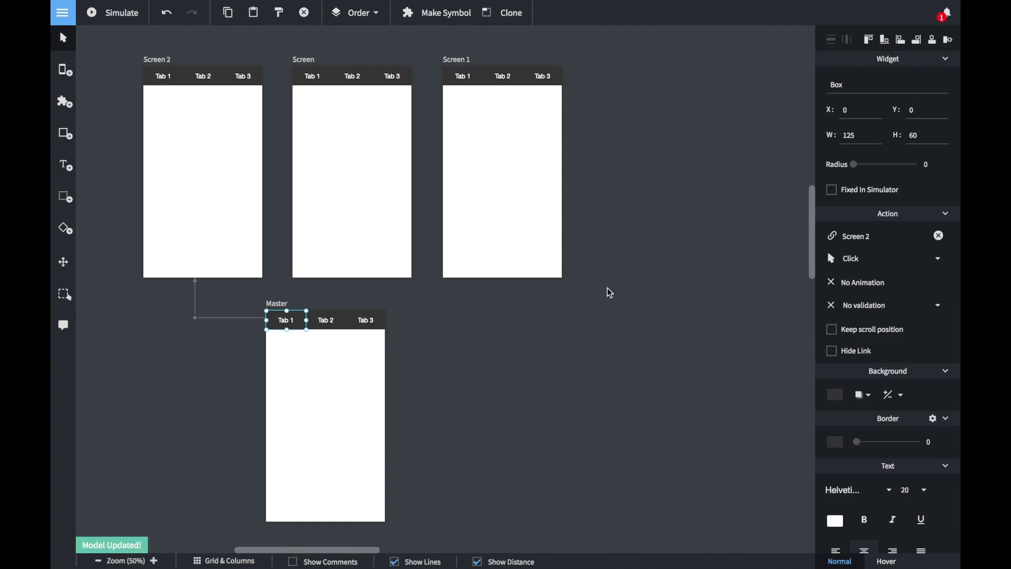
pyautogui.click(326, 327)
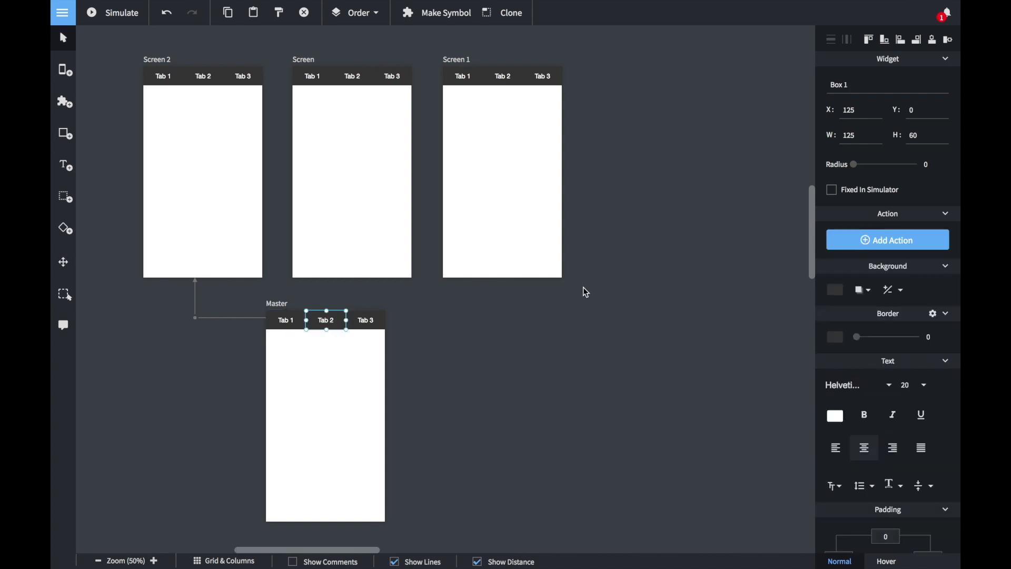
pyautogui.click(840, 240)
pyautogui.click(780, 212)
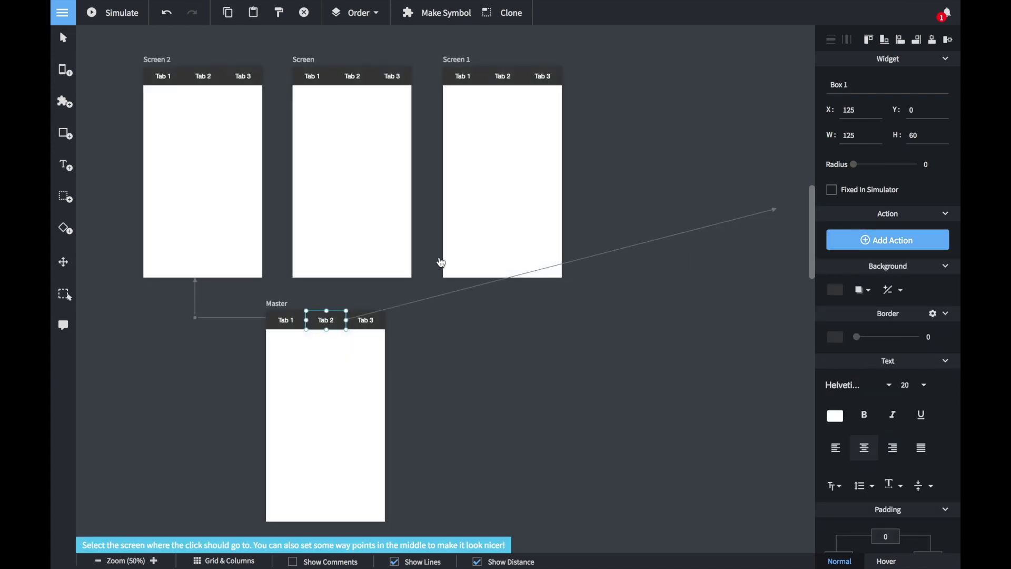
pyautogui.click(316, 260)
pyautogui.click(375, 320)
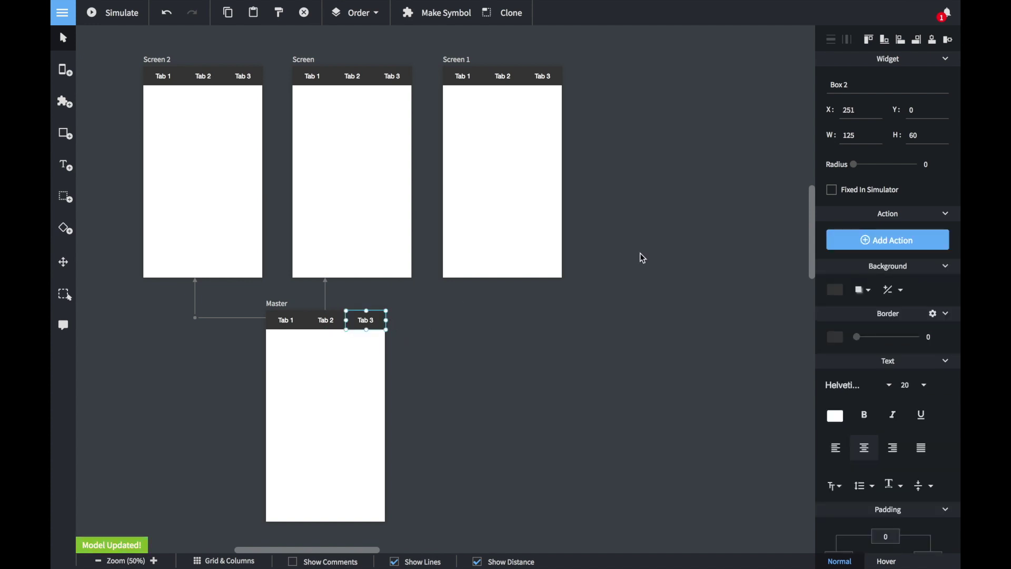
pyautogui.click(872, 247)
pyautogui.click(767, 209)
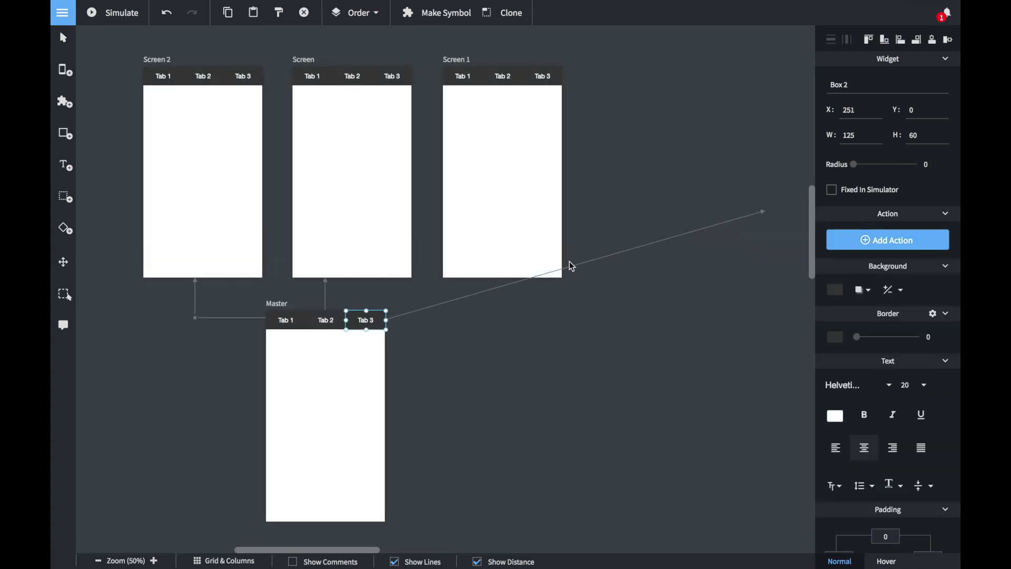
pyautogui.click(510, 248)
pyautogui.click(196, 369)
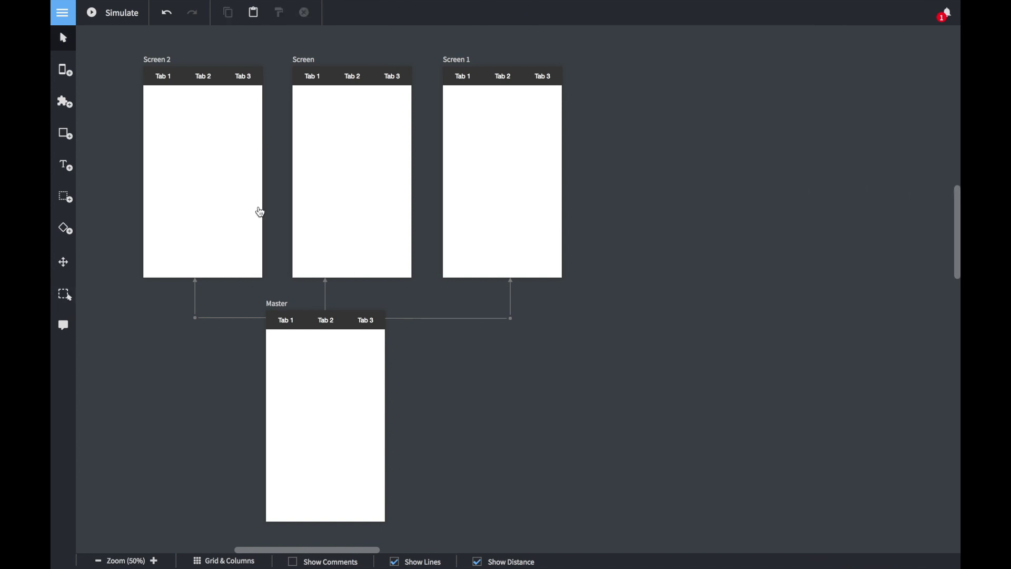
# Put Tab 1, Tab 2 and Tab 3 text labels on the three screens, then test them in a simulation
pyautogui.press('t')
pyautogui.moveTo(204, 171); pyautogui.dragTo(245, 160)
pyautogui.hotkey('ctrl', 'c')
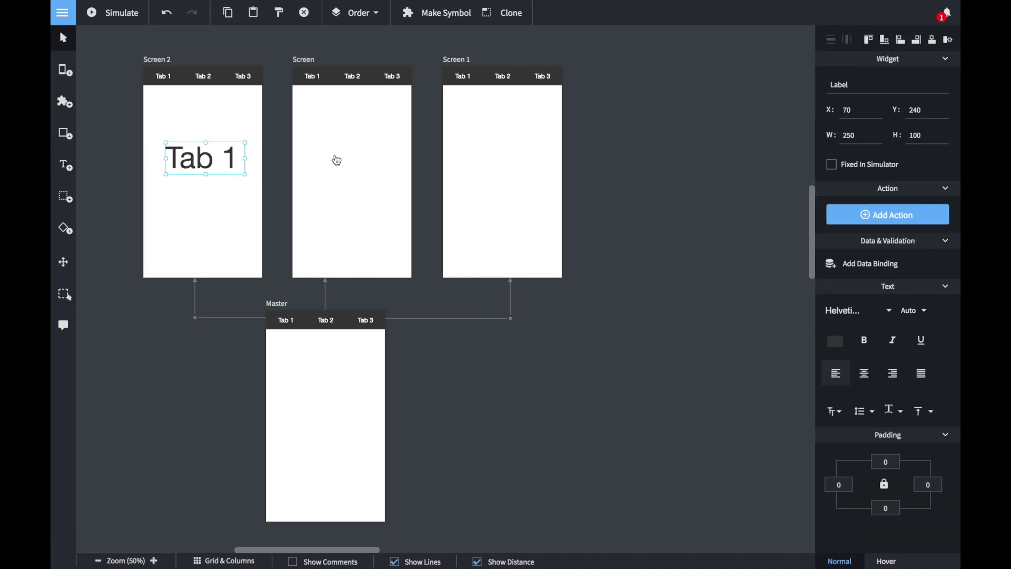
pyautogui.hotkey('ctrl', 'v')
pyautogui.hotkey('ctrl', 'v')
pyautogui.doubleClick(350, 160)
pyautogui.press('BackSpace')
pyautogui.write('2')
pyautogui.doubleClick(531, 158)
pyautogui.write('3')
pyautogui.click(121, 12)
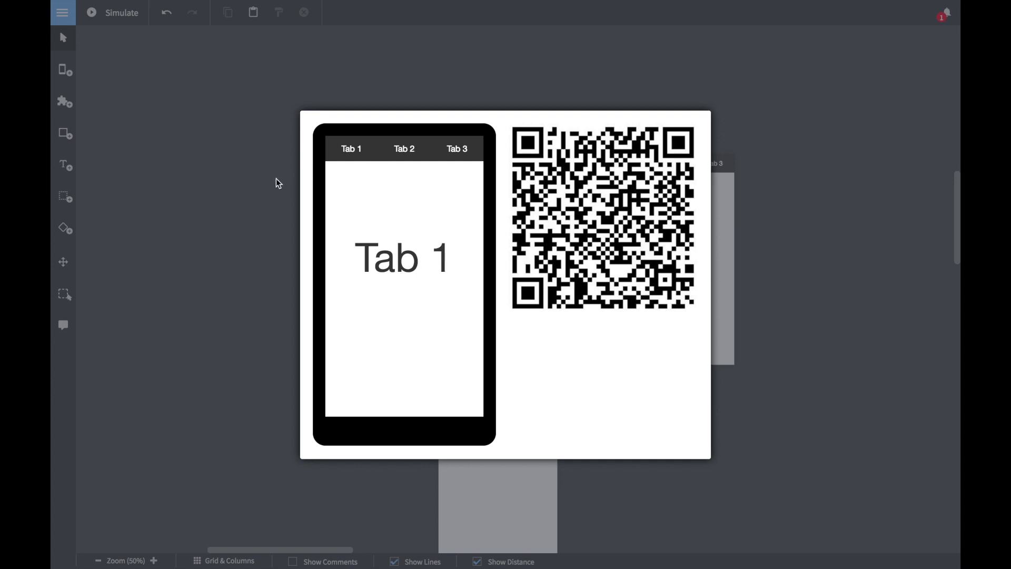
pyautogui.click(254, 189)
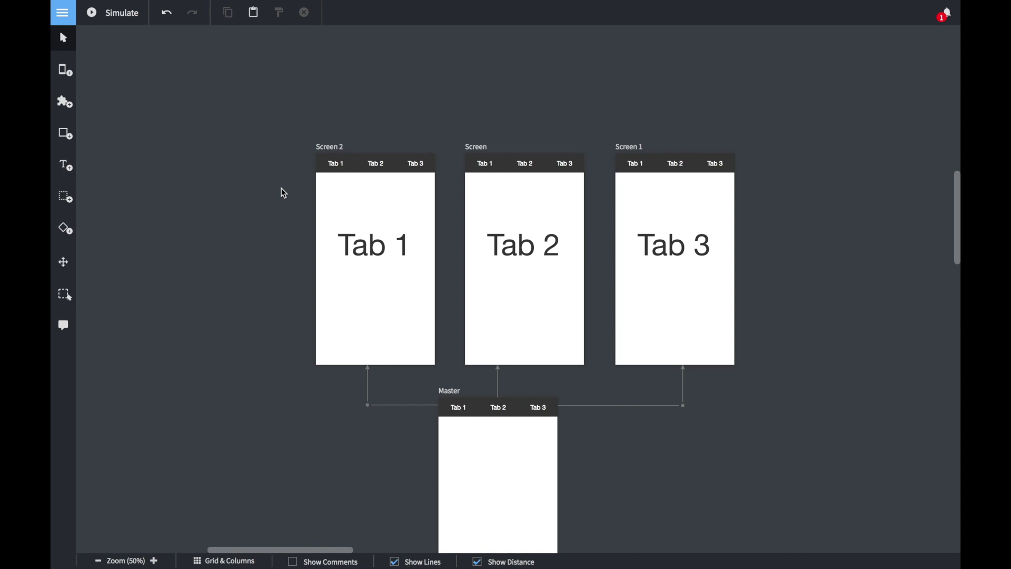
# Unlock Screen 2's inherited Tab 1 and lighten its grey background
pyautogui.click(343, 173)
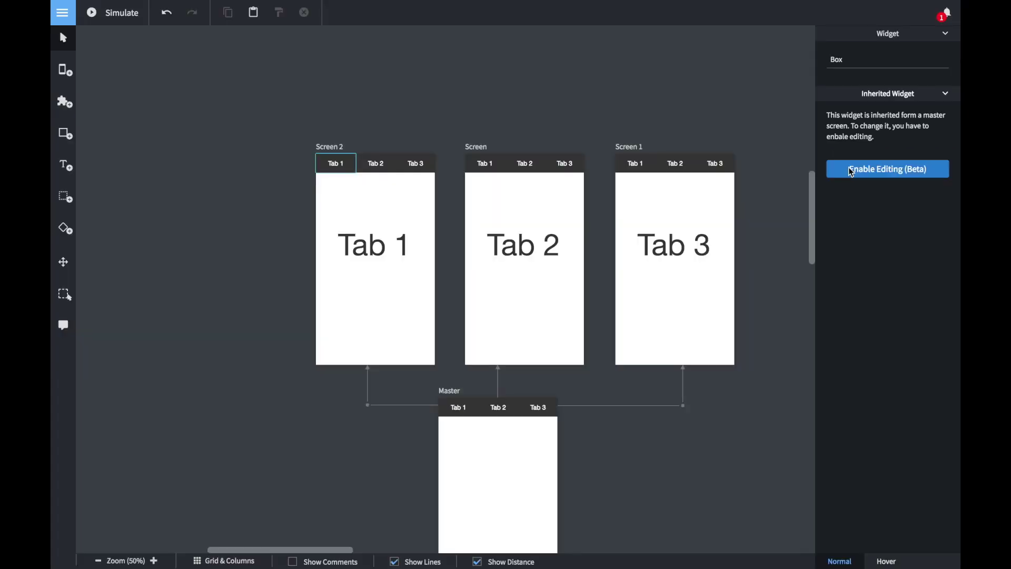
pyautogui.click(627, 364)
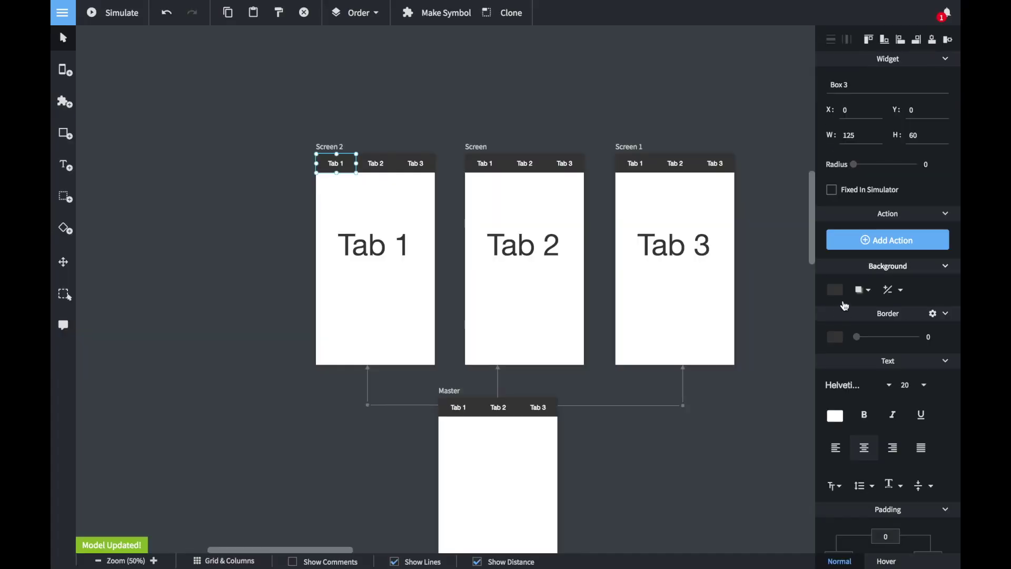
pyautogui.click(836, 289)
pyautogui.moveTo(641, 263); pyautogui.dragTo(633, 240)
pyautogui.click(248, 216)
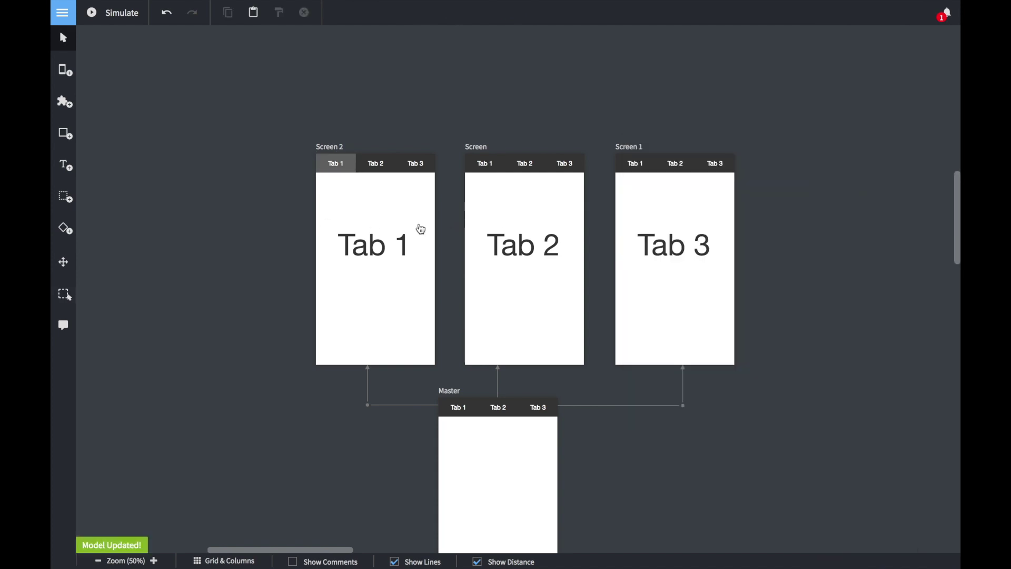
# Unlock Tab 2 on Screen and Tab 3 on Screen 1 and give both the light grey global colour
pyautogui.click(526, 164)
pyautogui.click(855, 170)
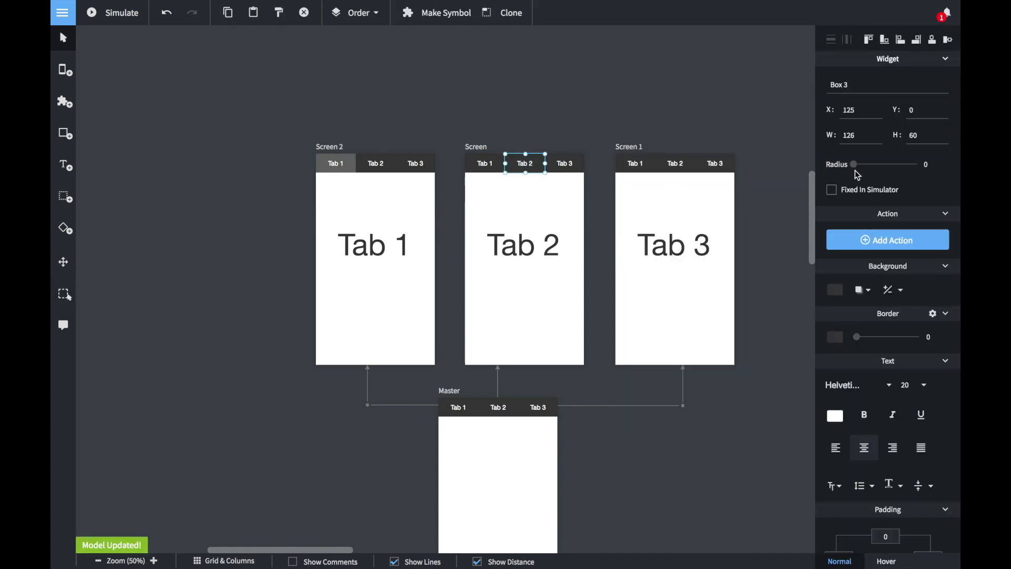
pyautogui.click(835, 289)
pyautogui.click(677, 375)
pyautogui.click(718, 168)
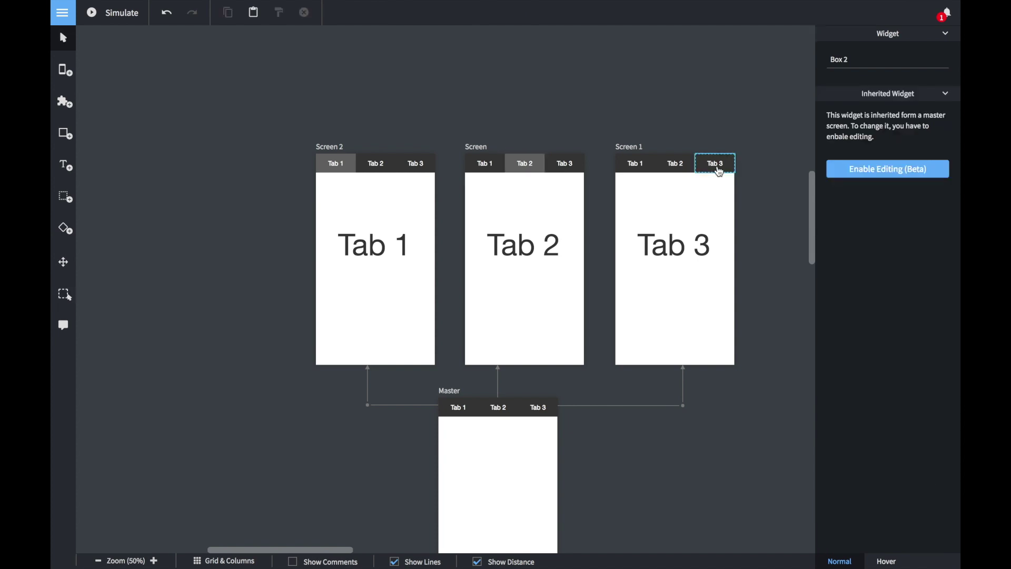
pyautogui.click(897, 174)
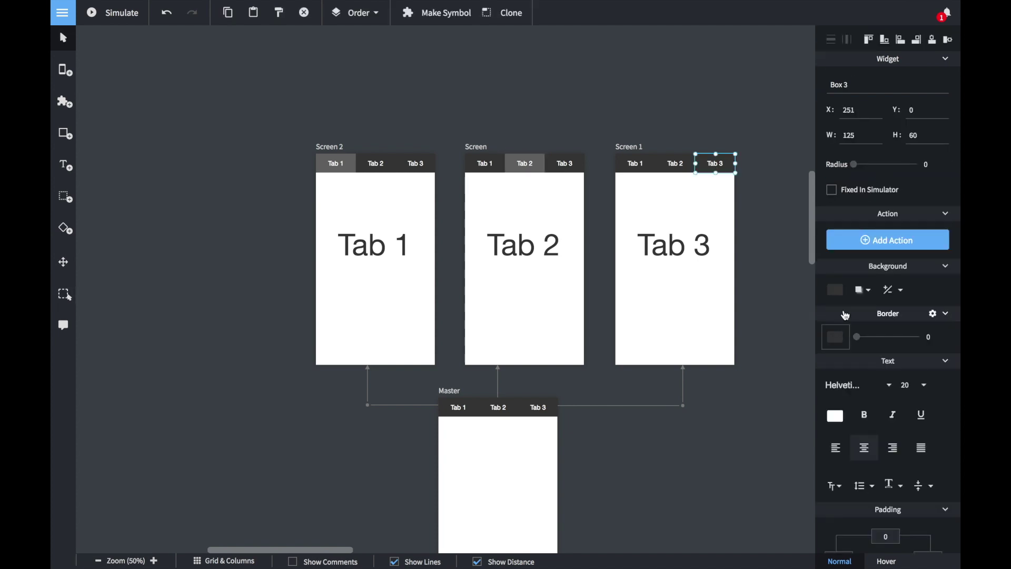
pyautogui.click(835, 289)
pyautogui.click(676, 373)
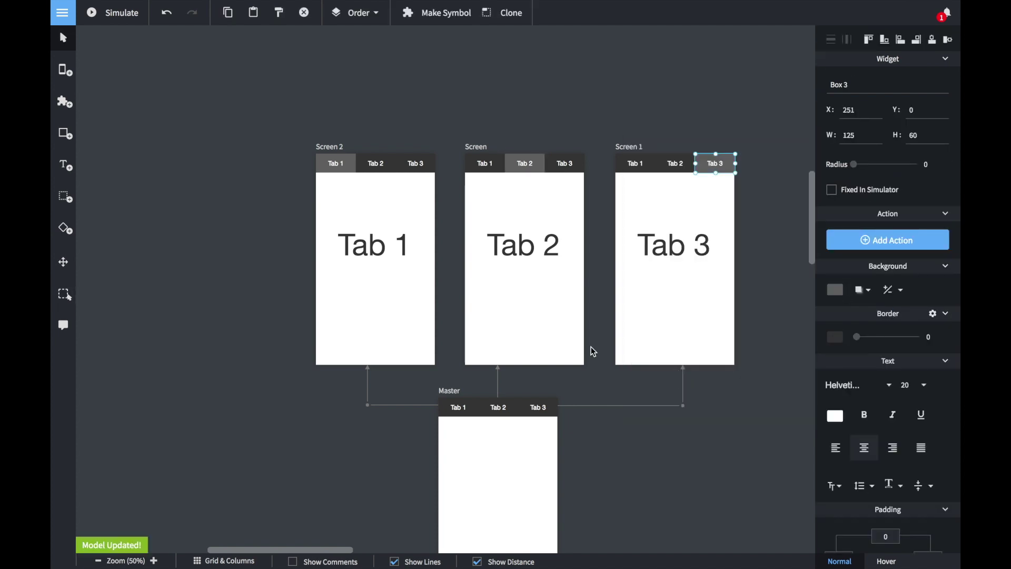
pyautogui.click(250, 232)
pyautogui.click(131, 20)
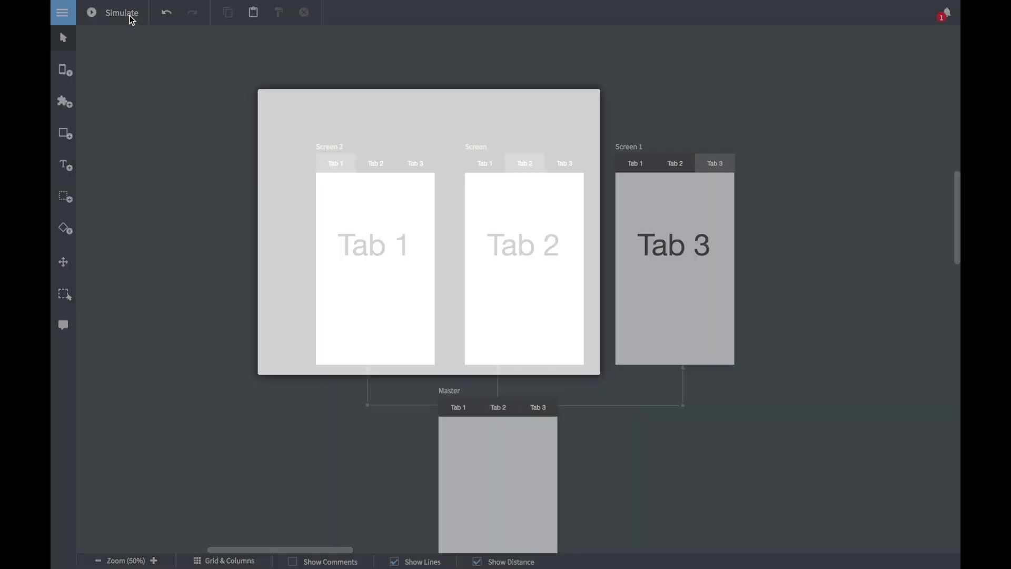
pyautogui.click(400, 152)
pyautogui.click(467, 153)
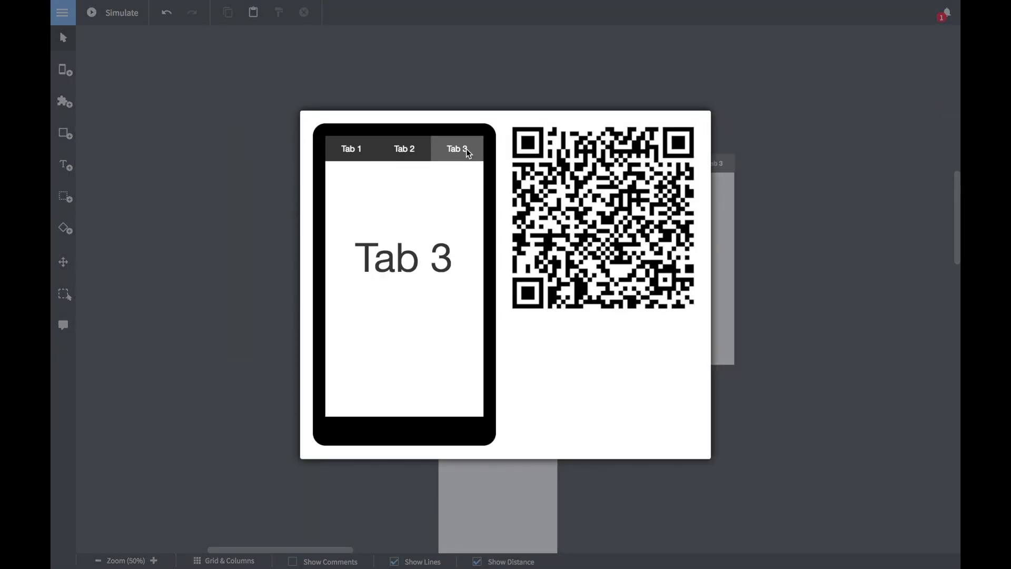
pyautogui.click(409, 155)
pyautogui.click(346, 152)
pyautogui.click(397, 154)
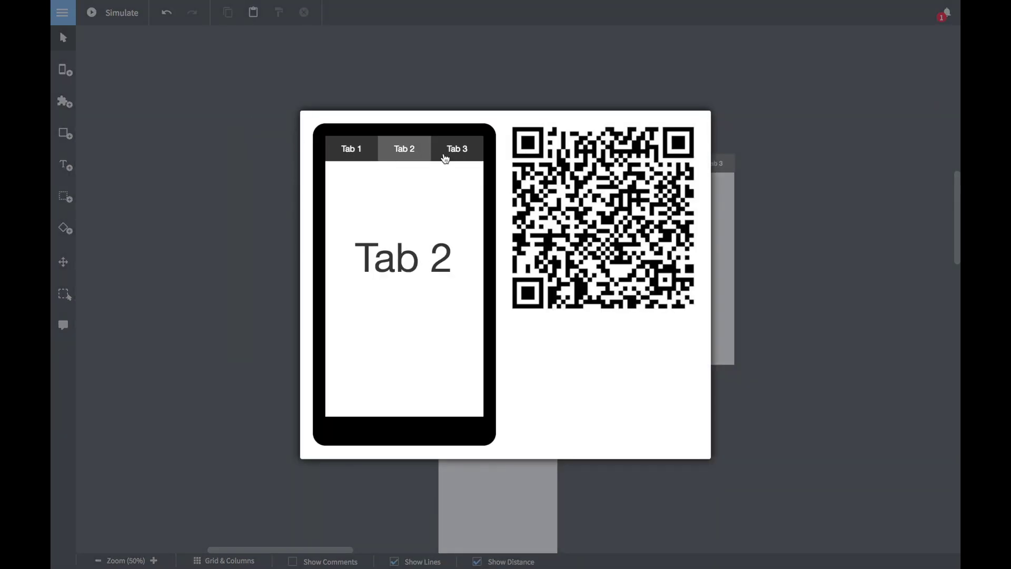
pyautogui.click(466, 153)
pyautogui.click(249, 211)
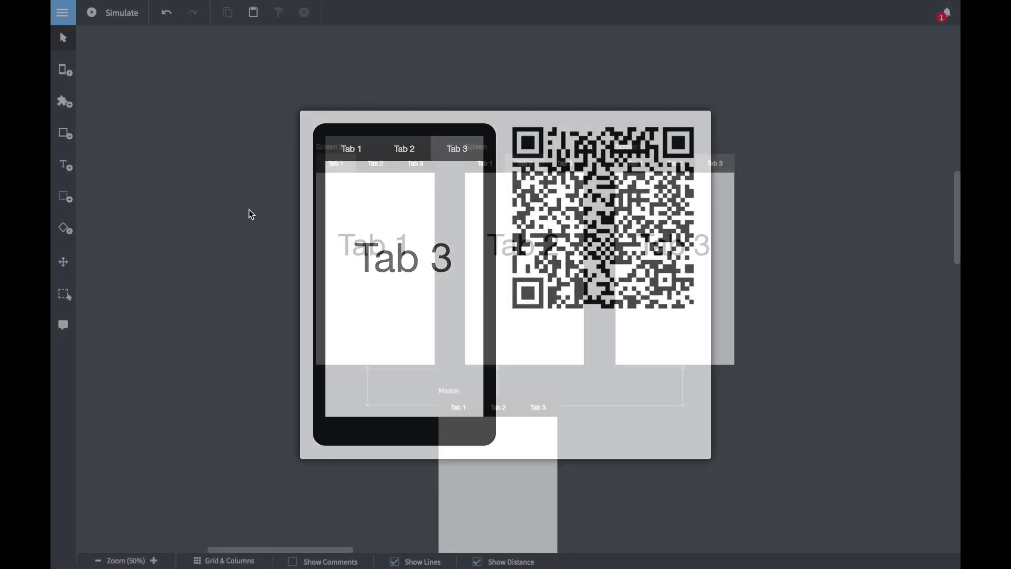
# Set the Master tab bar's label font size to 24, then to 18
pyautogui.moveTo(414, 356); pyautogui.dragTo(584, 391)
pyautogui.click(959, 313)
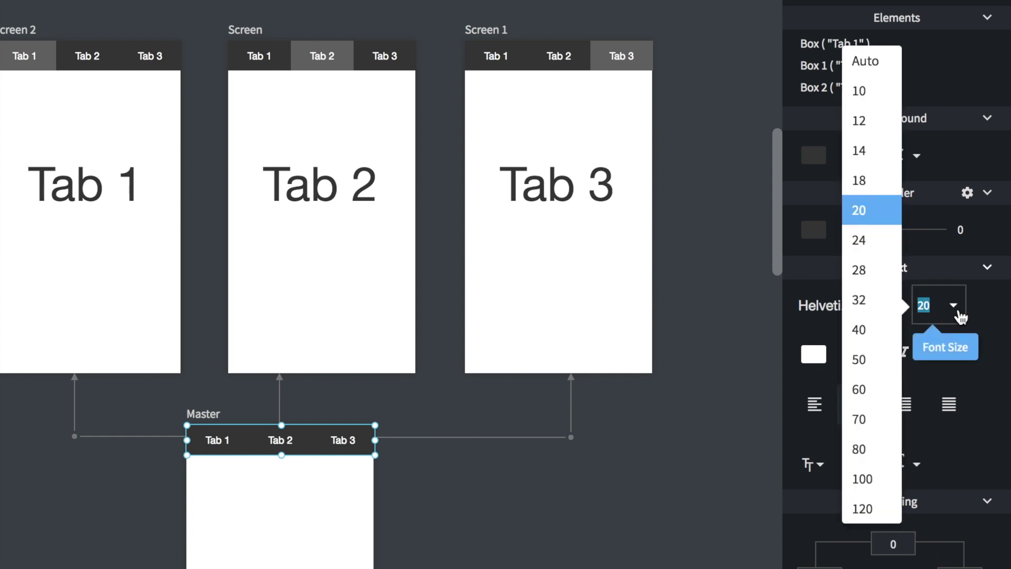
pyautogui.click(884, 254)
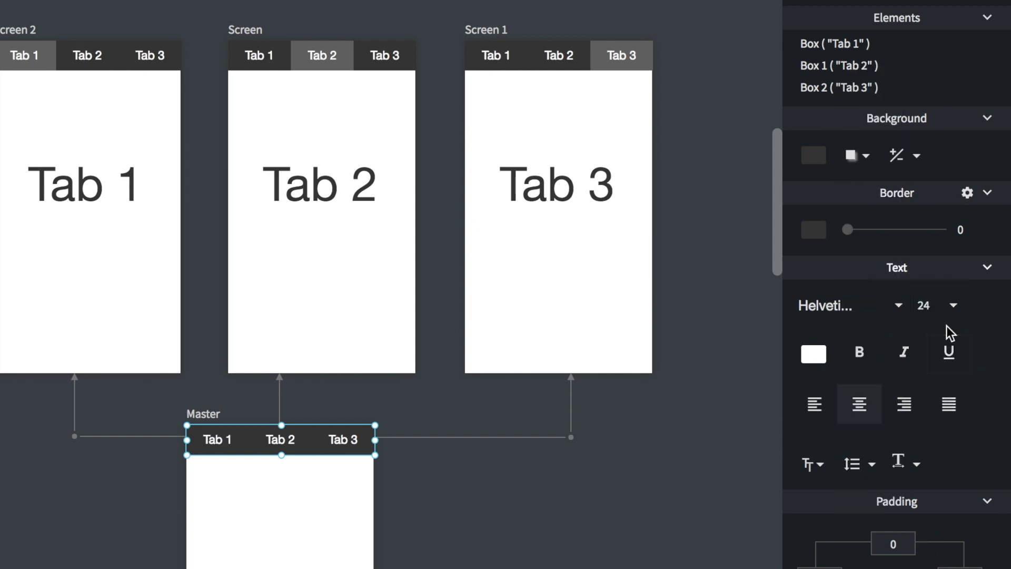
pyautogui.click(953, 306)
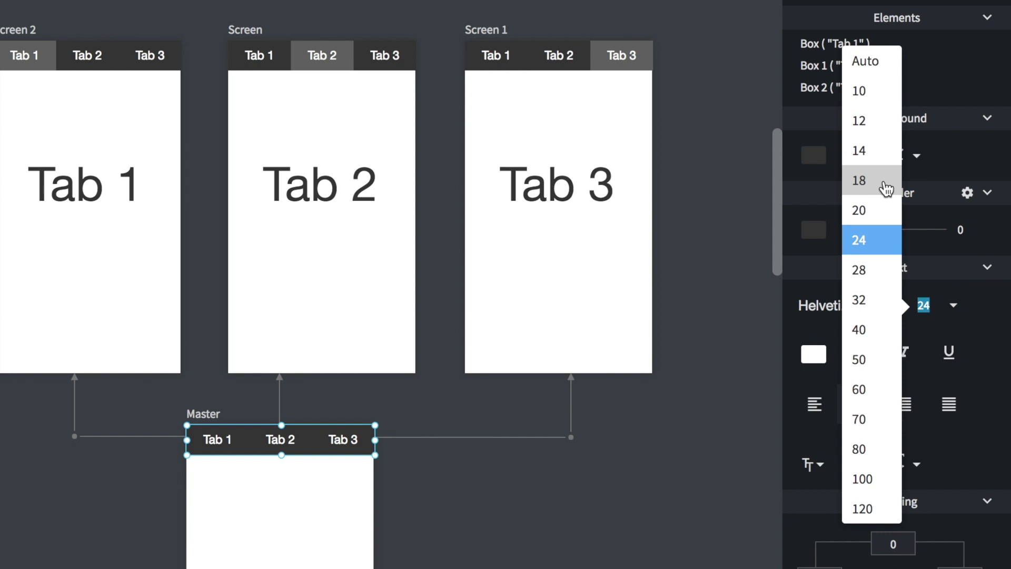
pyautogui.click(886, 188)
pyautogui.click(564, 546)
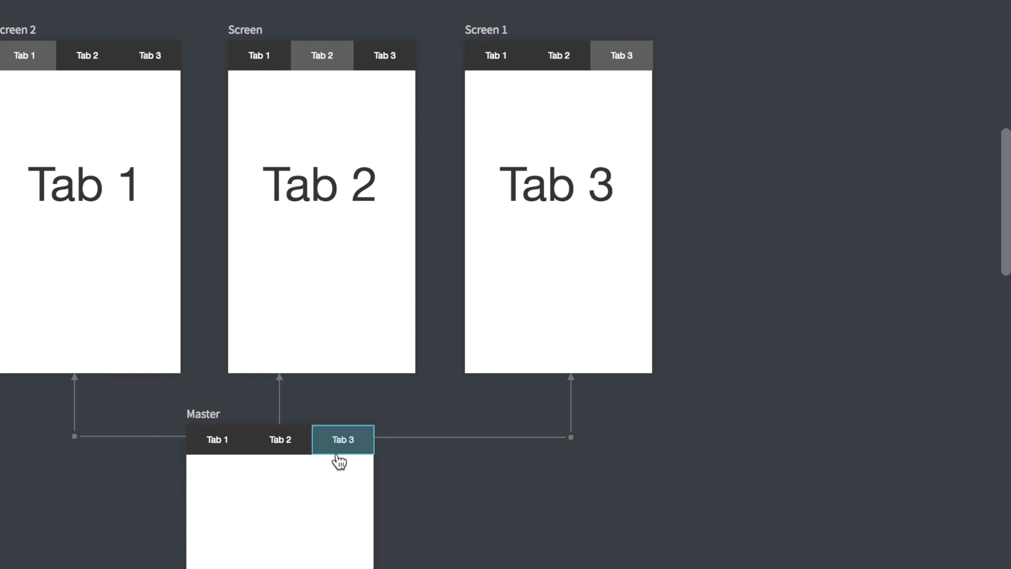
# Try a reddish background tint on Master's Tab 2
pyautogui.click(298, 456)
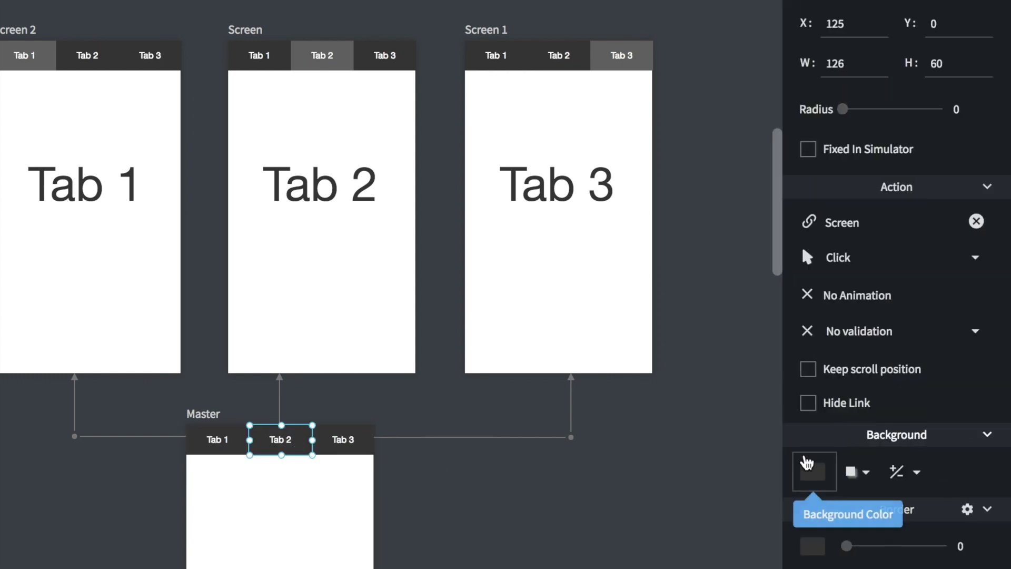
pyautogui.click(809, 469)
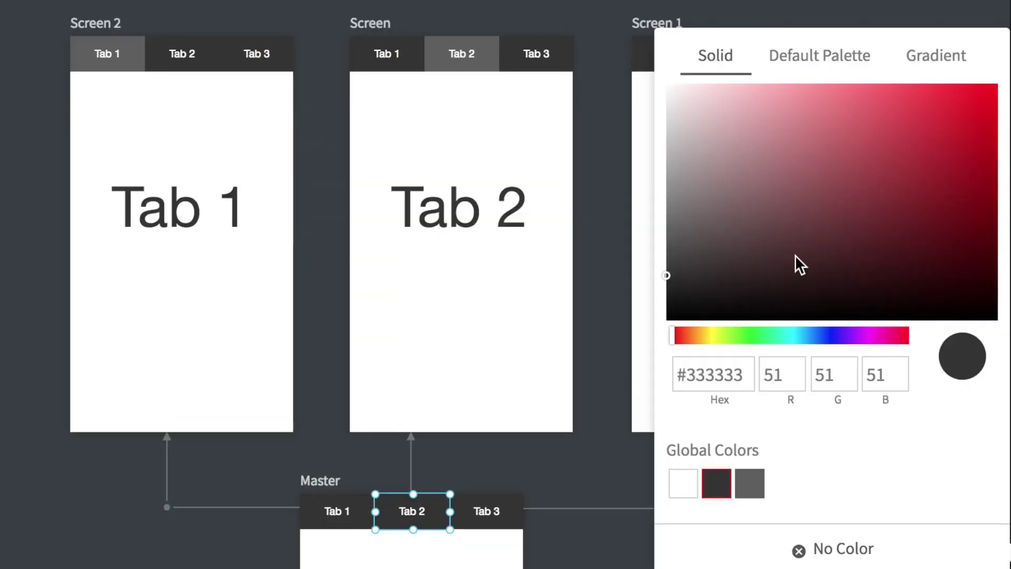
pyautogui.moveTo(604, 232); pyautogui.dragTo(600, 196)
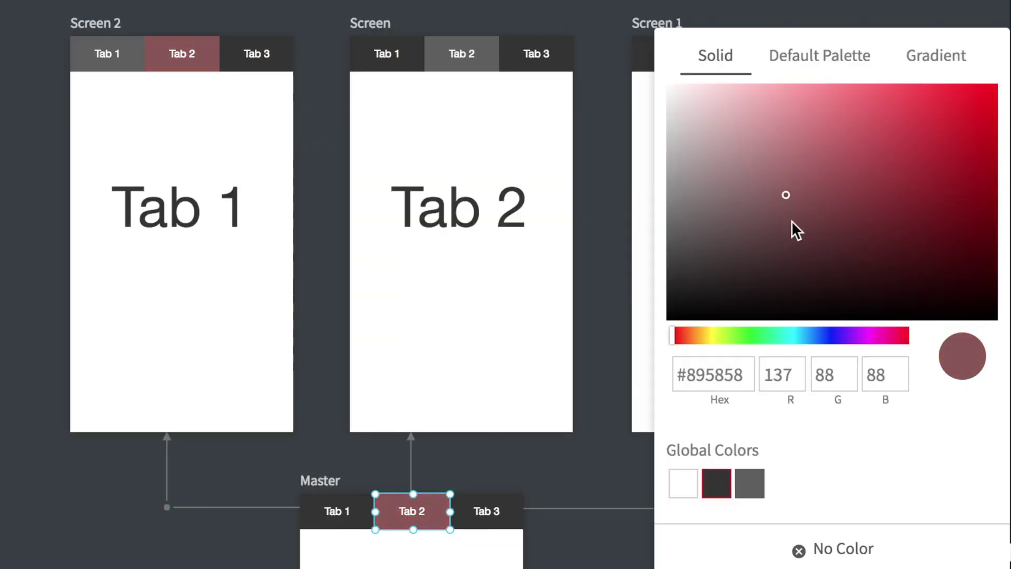
pyautogui.moveTo(792, 220)
pyautogui.mouseDown()
pyautogui.moveTo(814, 237)
pyautogui.moveTo(796, 203)
pyautogui.moveTo(852, 198)
pyautogui.moveTo(789, 216)
pyautogui.mouseUp()
# Return Master Tab 2 to the dark global colour and resize Tab 3 to match the others
pyautogui.click(718, 483)
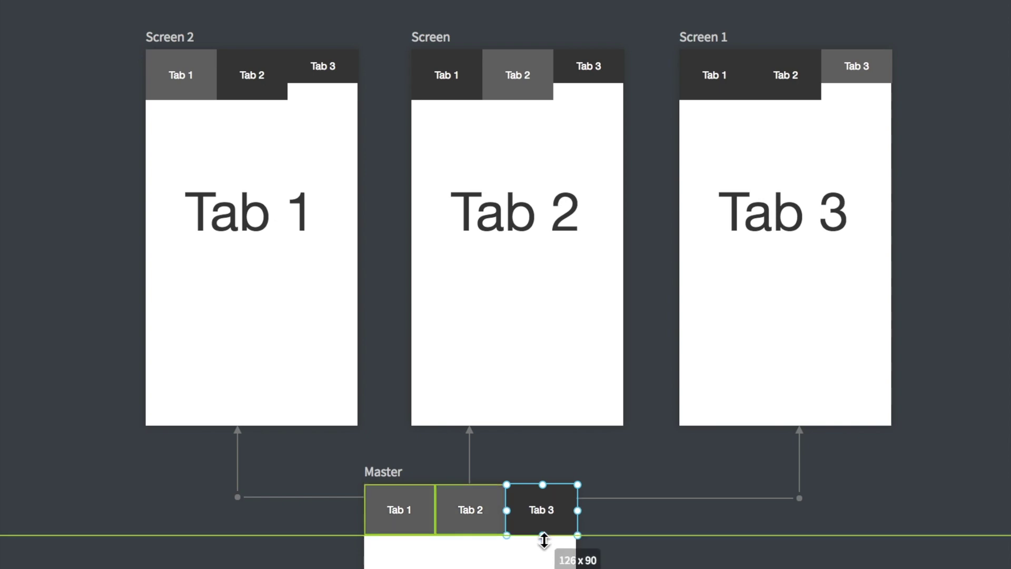
pyautogui.moveTo(537, 396); pyautogui.dragTo(542, 403)
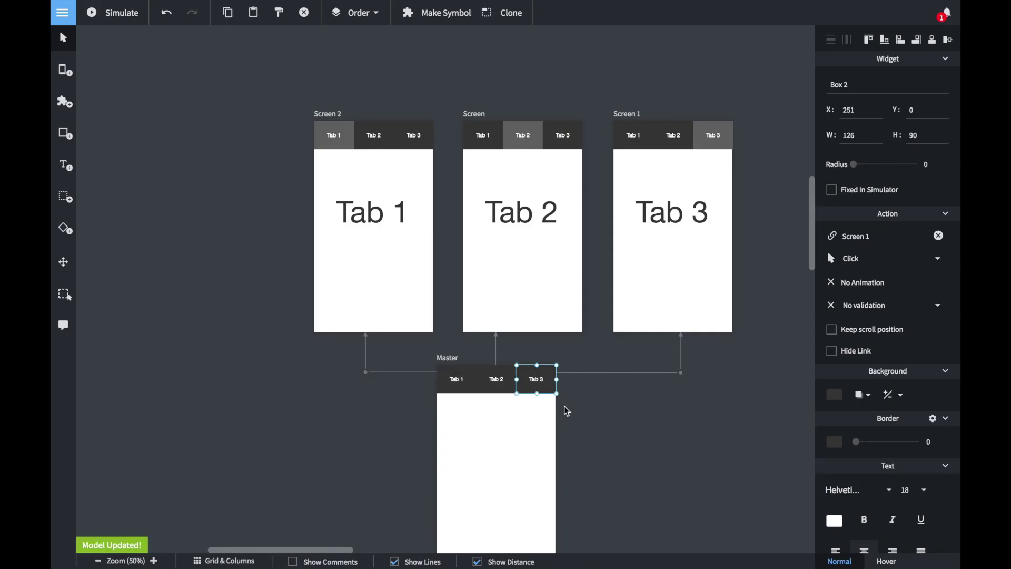
pyautogui.click(564, 409)
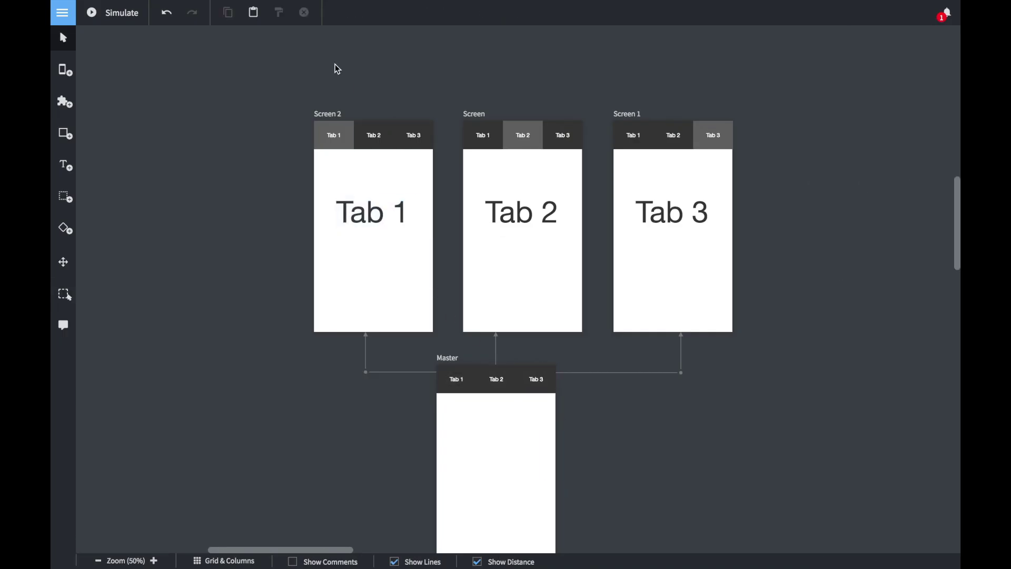
# Stretch each screen's highlighted tab to height 110 and start a simulation
pyautogui.click(337, 143)
pyautogui.moveTo(336, 151); pyautogui.dragTo(337, 158)
pyautogui.click(524, 145)
pyautogui.moveTo(524, 149); pyautogui.dragTo(523, 157)
pyautogui.click(716, 150)
pyautogui.moveTo(715, 149); pyautogui.dragTo(714, 156)
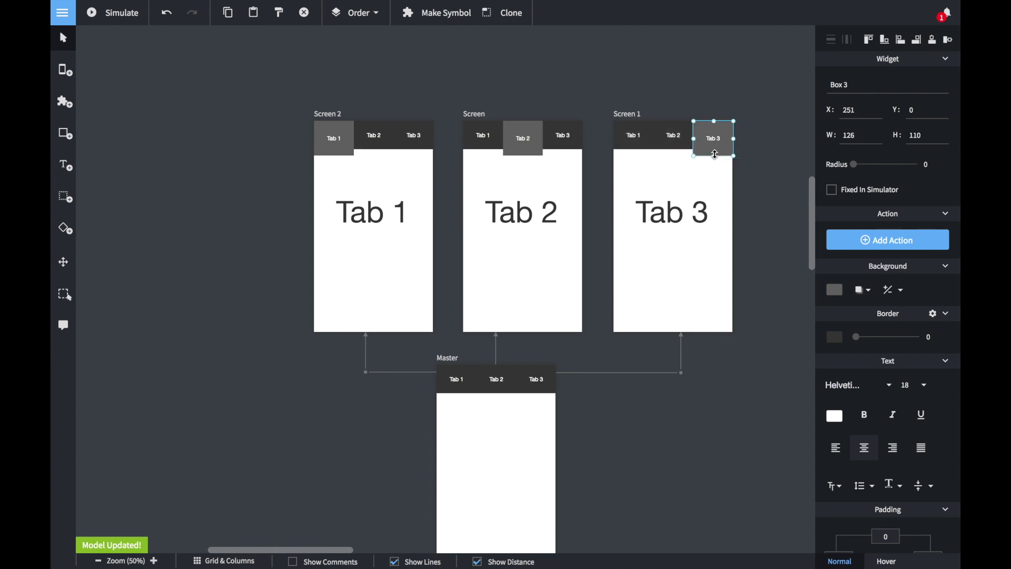
pyautogui.click(128, 22)
pyautogui.click(358, 161)
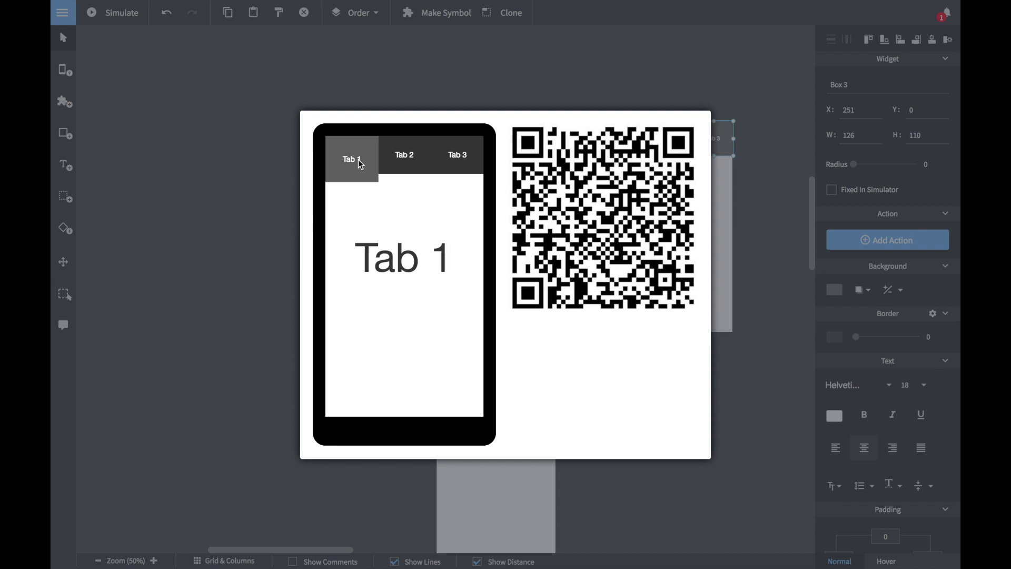
pyautogui.click(405, 161)
pyautogui.click(446, 161)
pyautogui.click(420, 161)
pyautogui.click(365, 161)
pyautogui.click(242, 234)
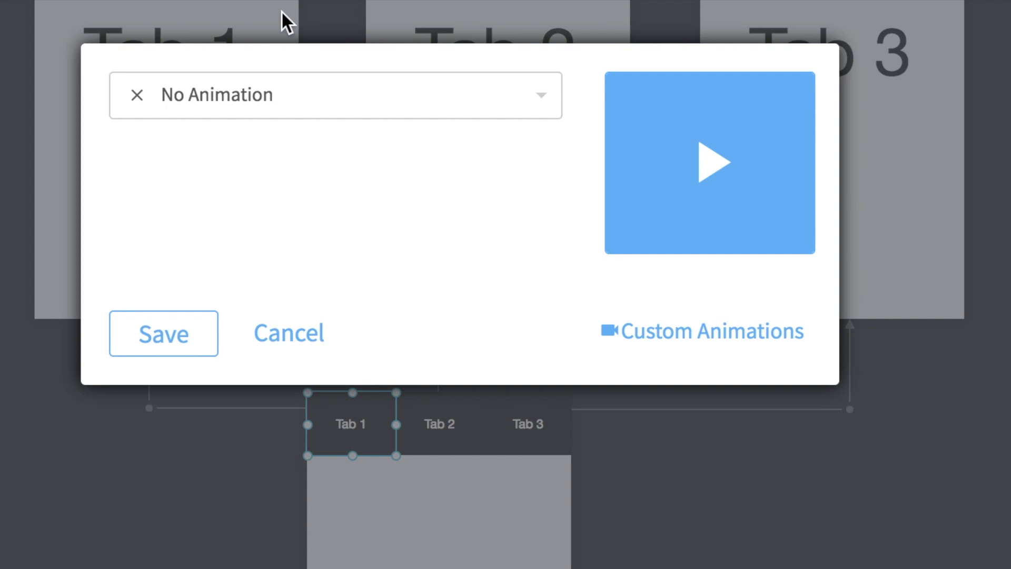
# Give the tab links a 0.5 s Transform animation, then simulate from Screen 2
pyautogui.click(199, 100)
pyautogui.click(210, 177)
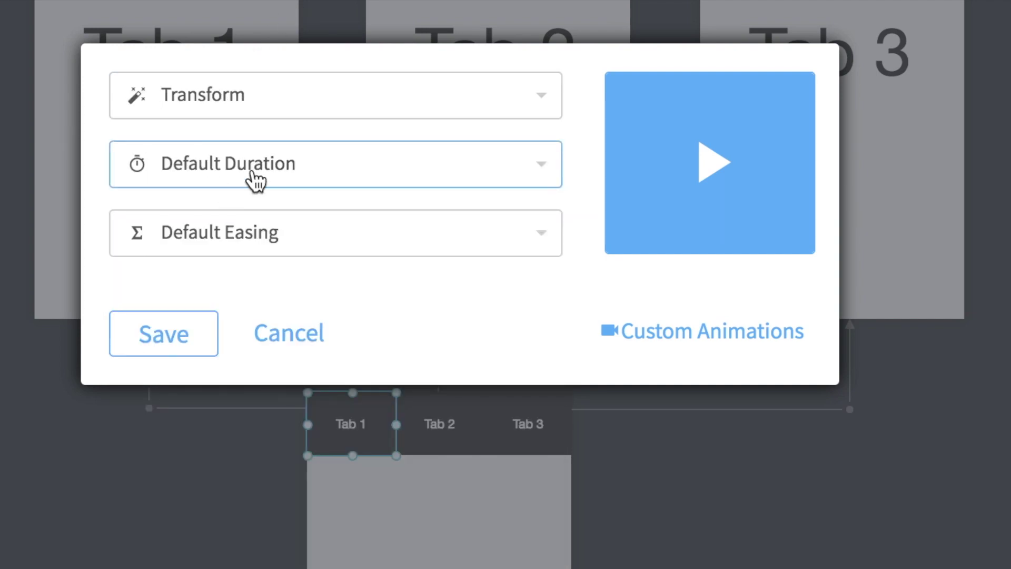
pyautogui.click(248, 171)
pyautogui.click(236, 351)
pyautogui.click(185, 339)
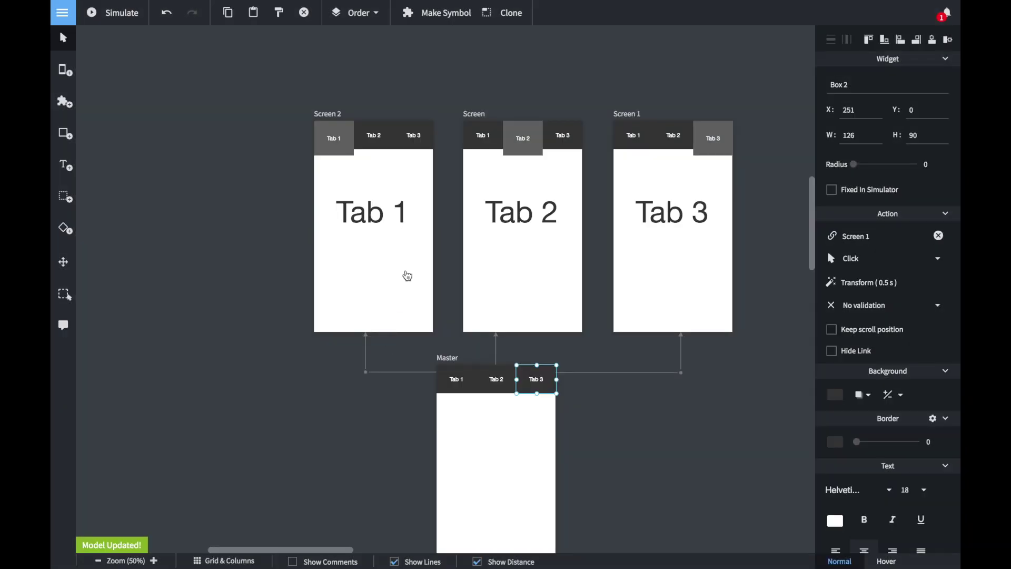
pyautogui.click(407, 275)
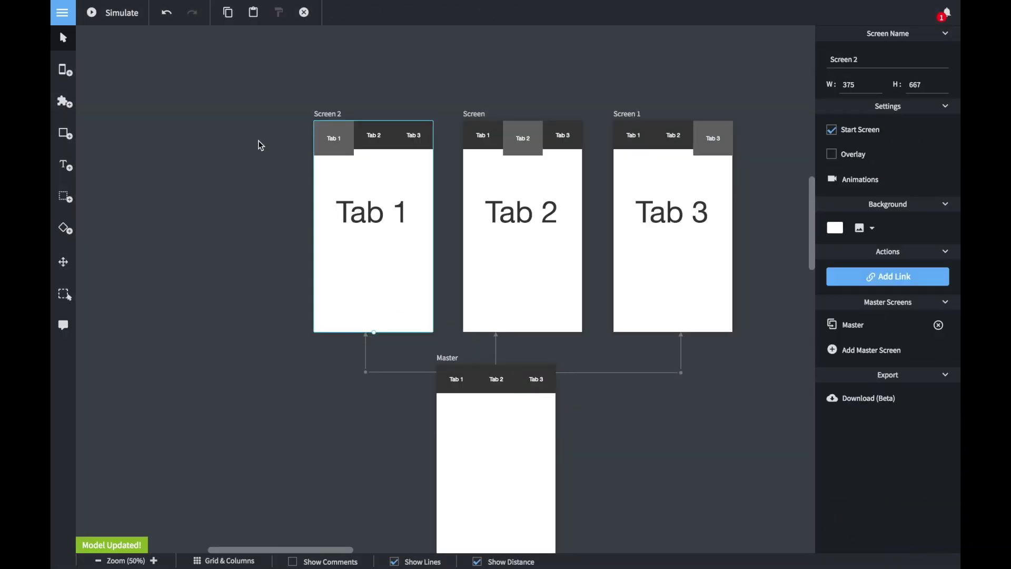
pyautogui.click(117, 14)
# Cycle the simulated phone through Tab 2, Tab 3, Tab 2, Tab 1, Tab 2, ending on Tab 3
pyautogui.click(330, 86)
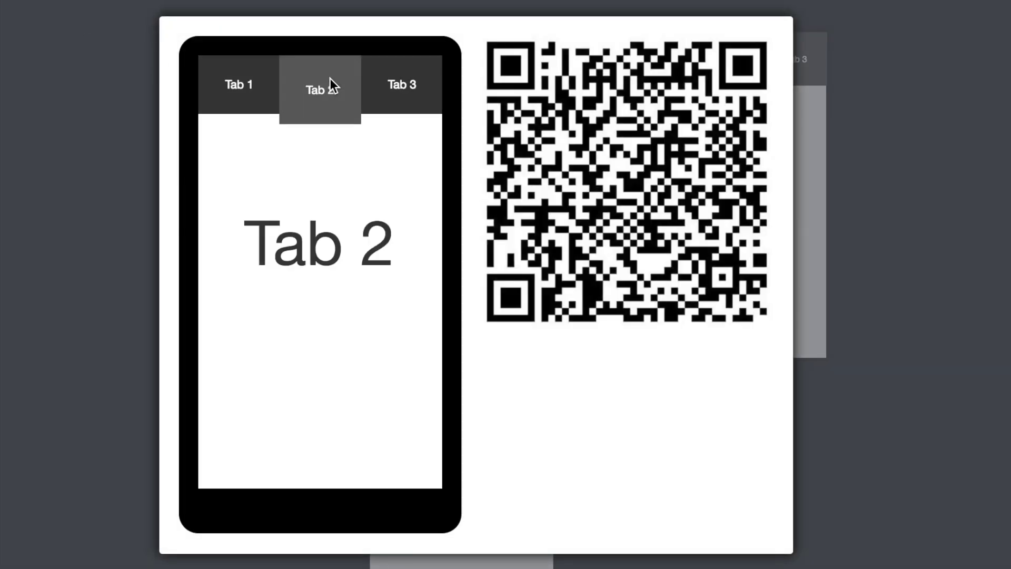
pyautogui.click(402, 88)
pyautogui.click(313, 90)
pyautogui.click(238, 97)
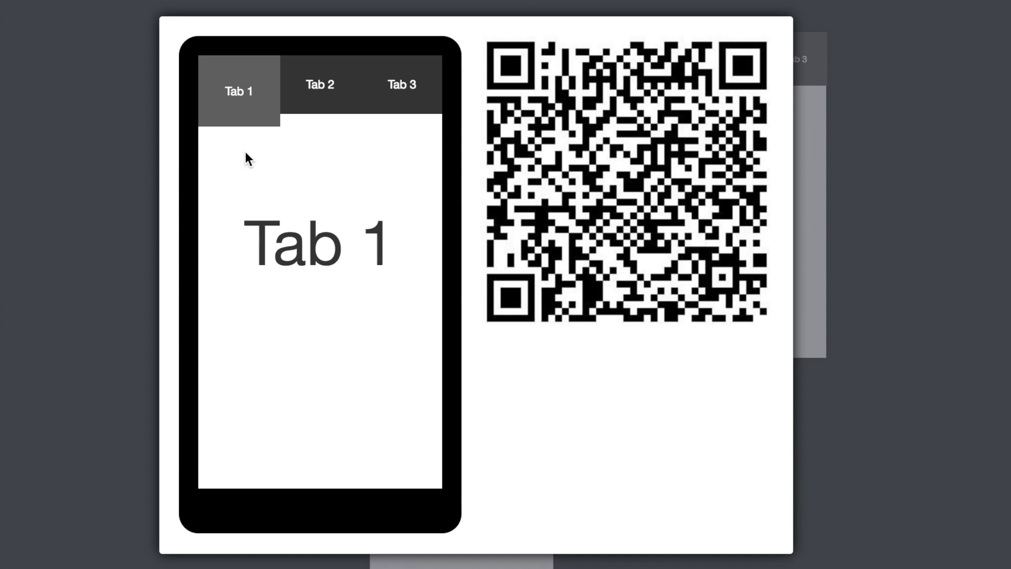
pyautogui.click(325, 83)
pyautogui.click(421, 80)
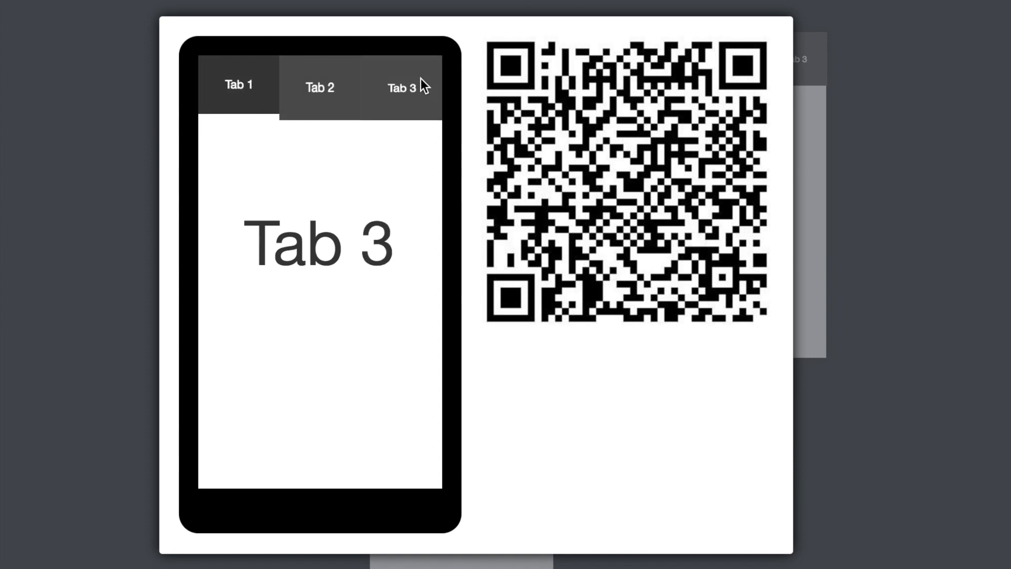